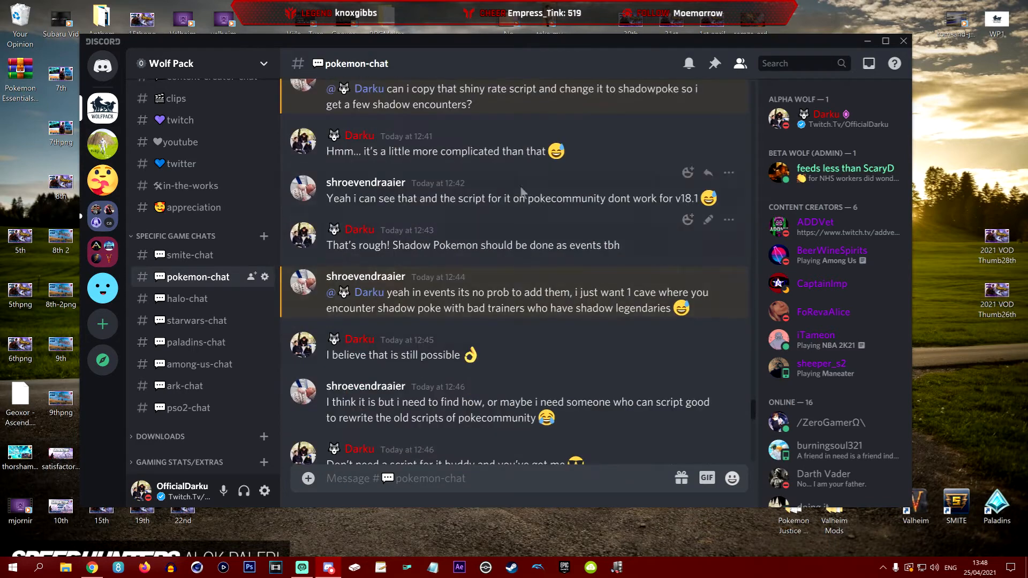
Step: Leave the Discord chat and open the Game RPGXP project from the Pokemon Essentials v18.1 folder in RPG Maker XP
scroll(485, 282, "up", 1)
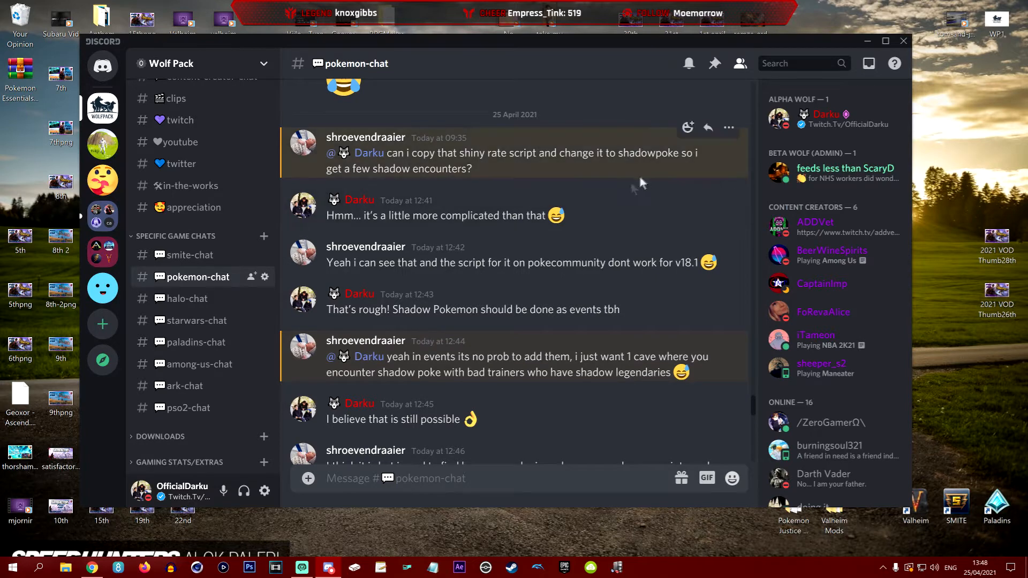
left_click(867, 41)
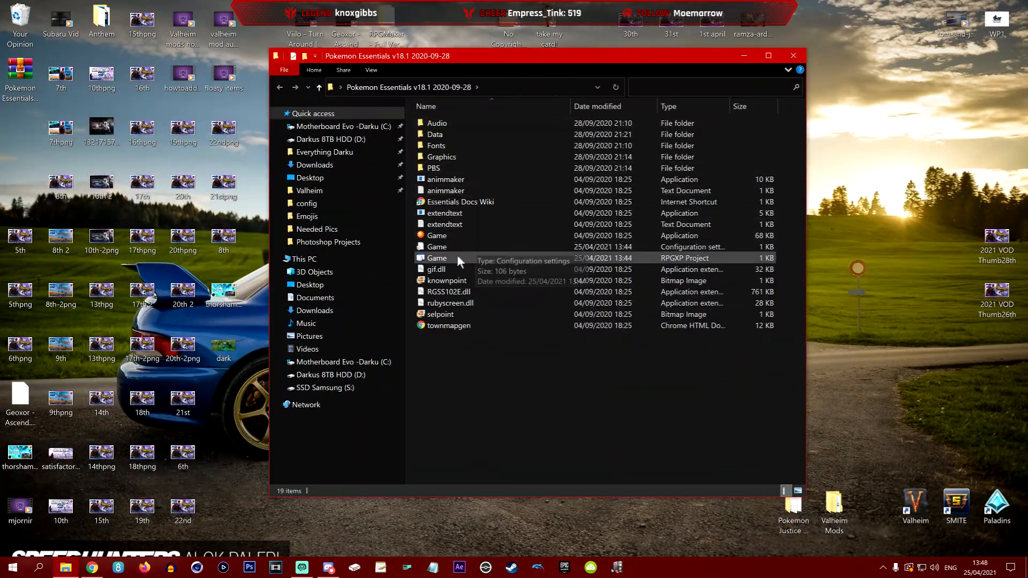
left_click(455, 258)
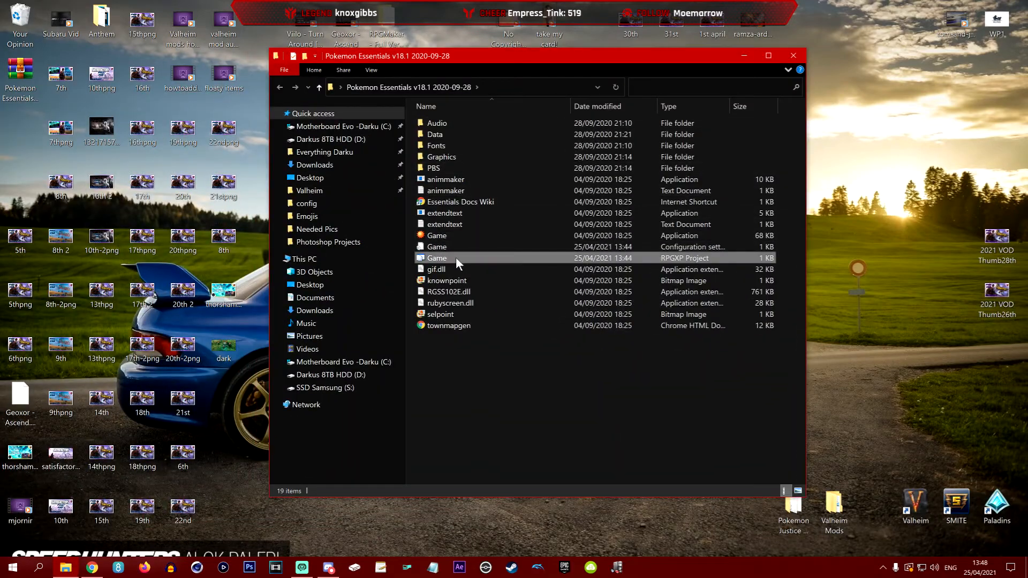
double_click(502, 263)
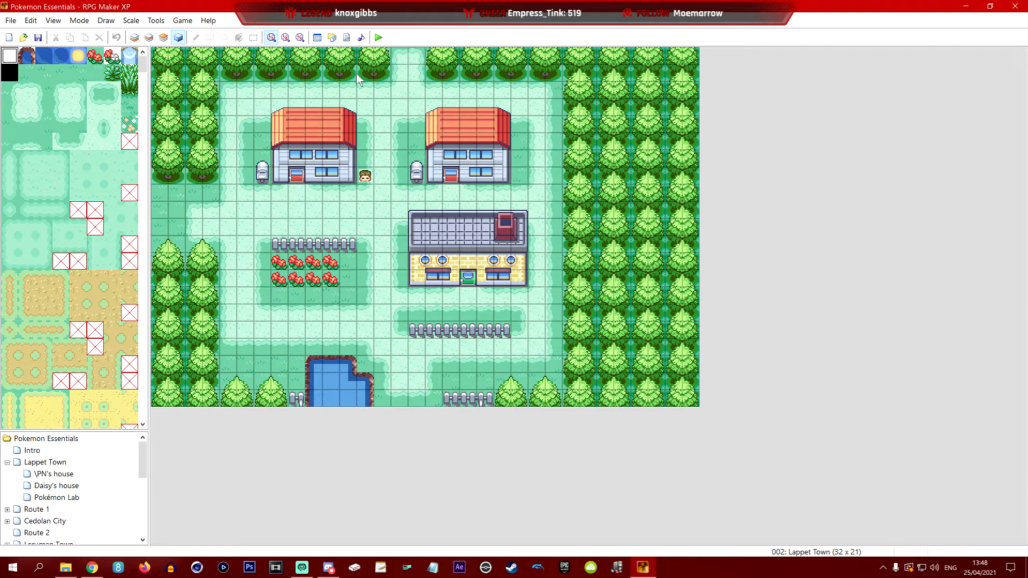
Step: Append an Events.onWildPokemonCreate handler to the end of the Pokemon_ShadowPokemon script, setting pokemon=e[0] and calling pokemon.makeShadow, and keep the change
left_click(346, 37)
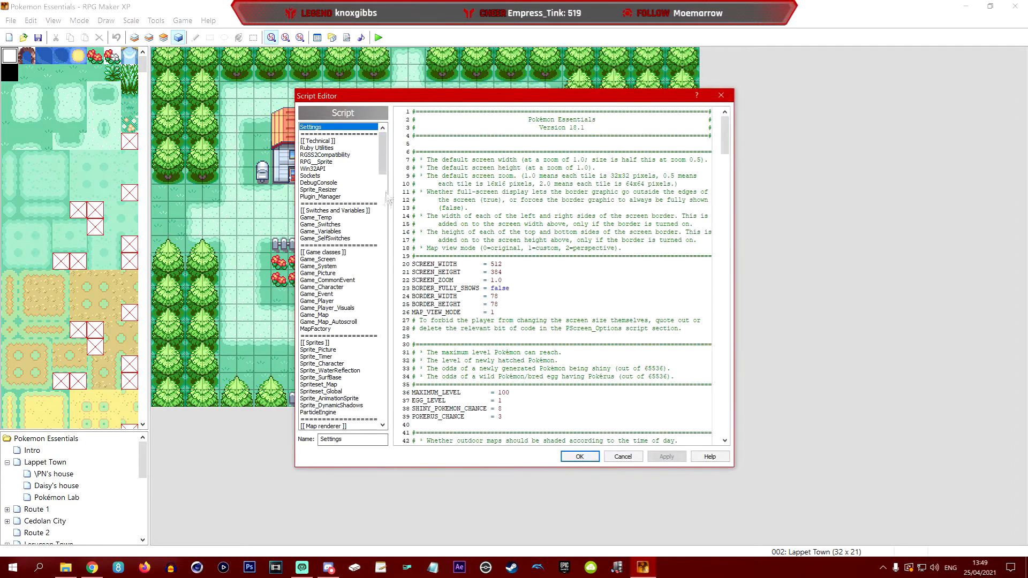
left_click_drag(384, 167, 390, 350)
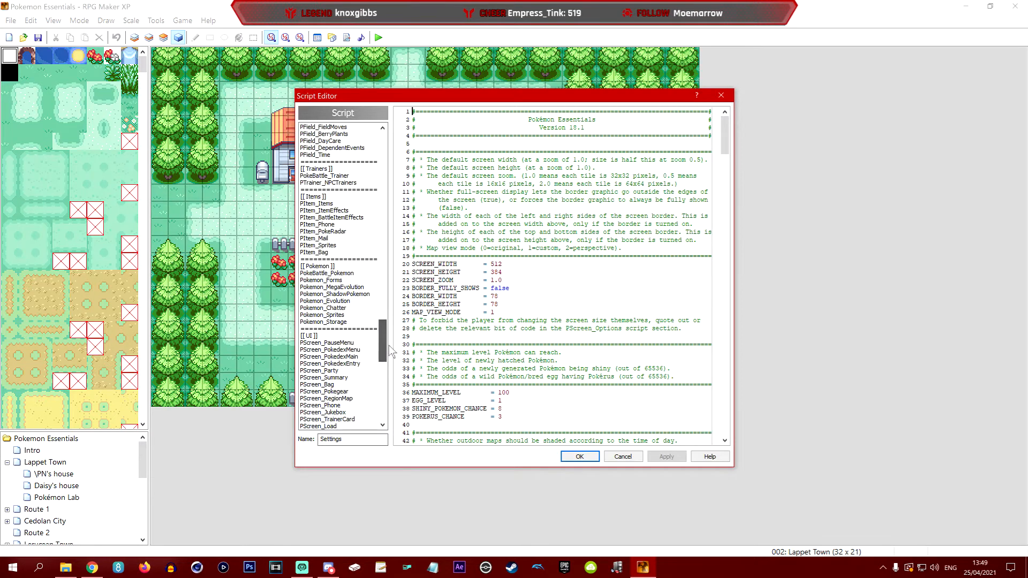
left_click(351, 295)
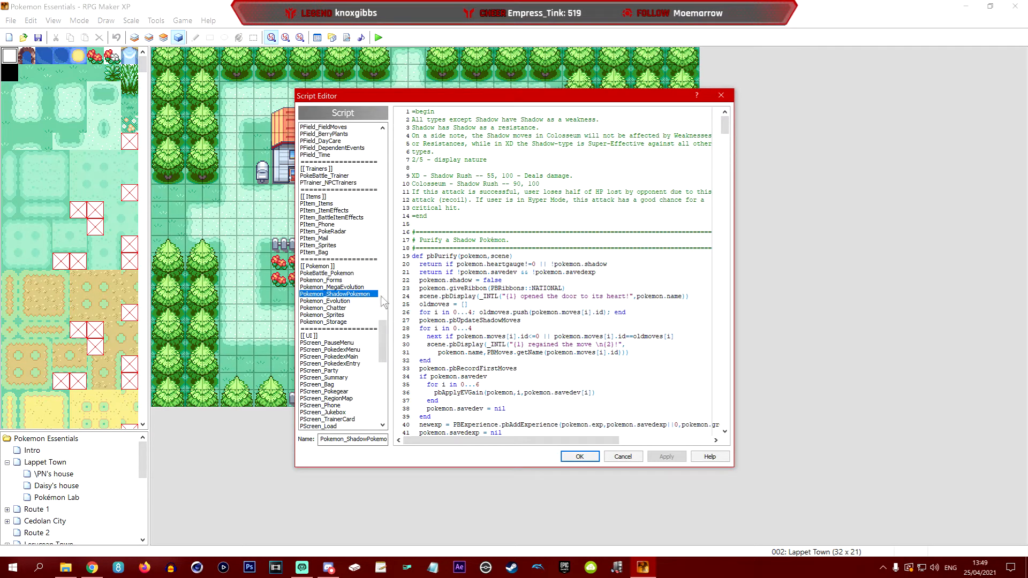
left_click_drag(724, 125, 724, 417)
left_click(412, 424)
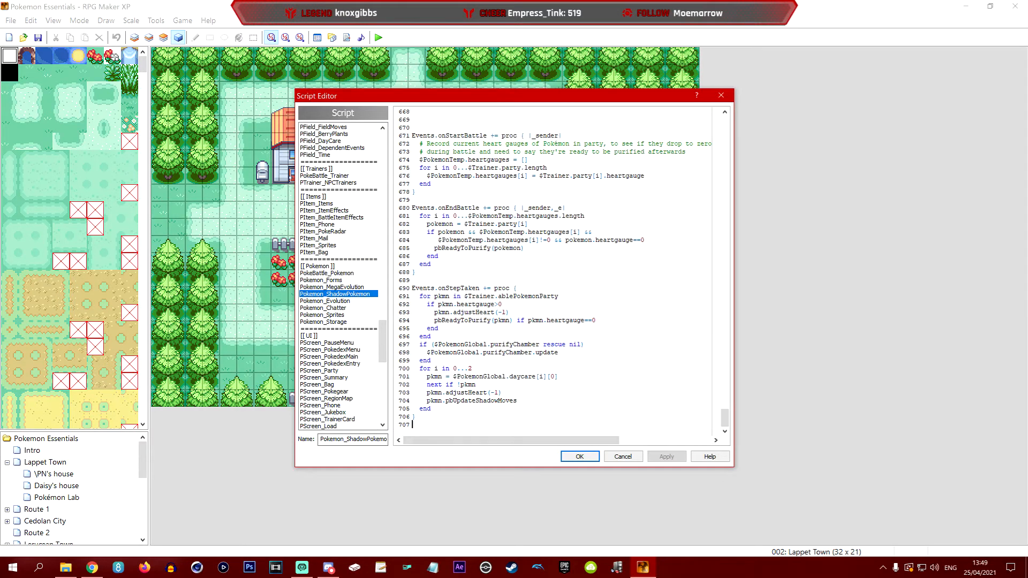
type("Events.onWildPokemonCreate+=proc {|sender,e|    pokemon=e[0]    pokemon.makeShadow }")
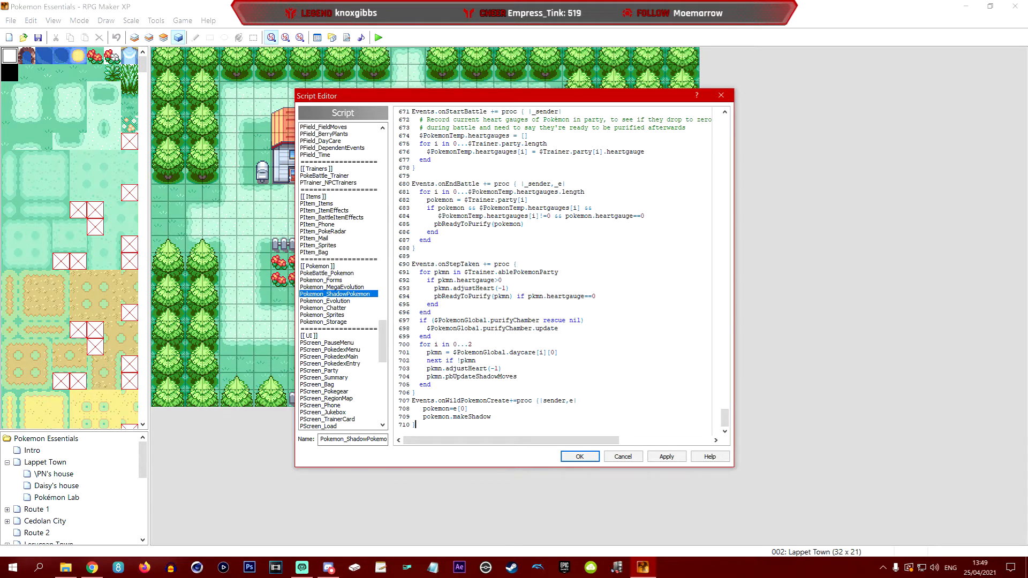
left_click(587, 457)
Step: Save the project and playtest it, play a wild Pidgey encounter up to the battle commands, and close the game
left_click(378, 38)
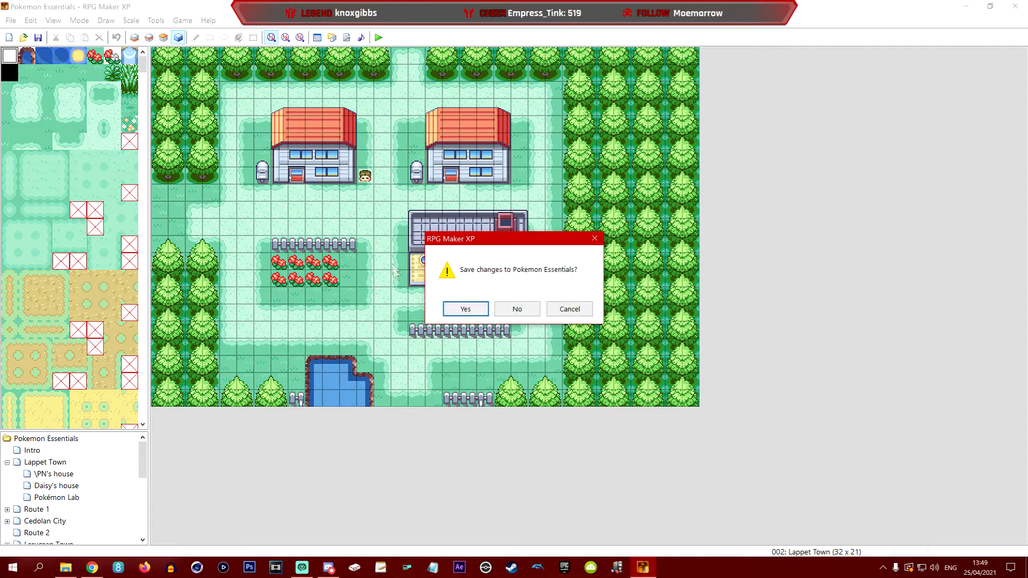
left_click(463, 310)
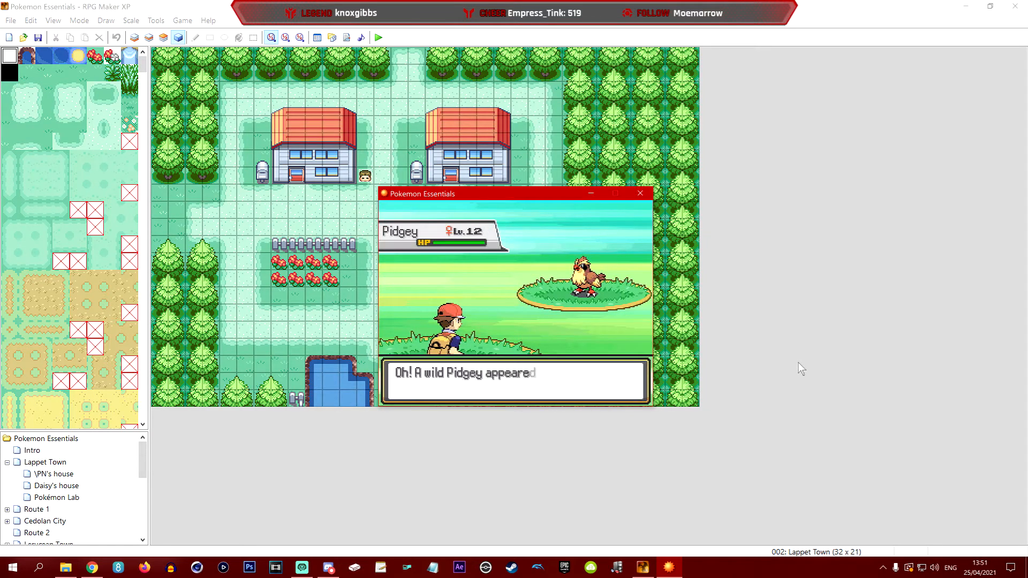
key("Return")
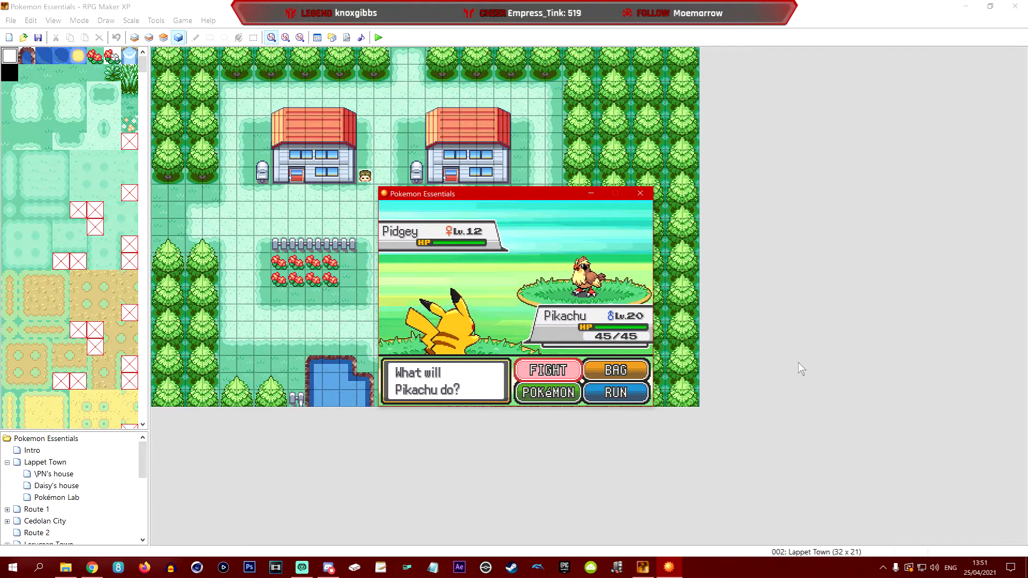
left_click(641, 194)
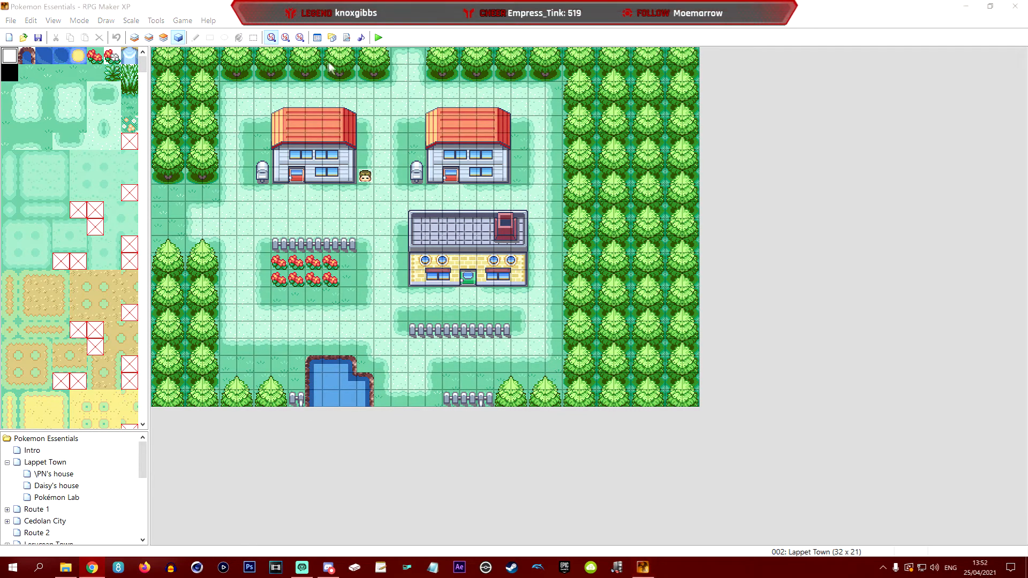
Step: Replace the wild Pokémon handler in Pokemon_ShadowPokemon with the copied version that runs pokemon.makeShadow if rand(100) == 0
left_click(346, 38)
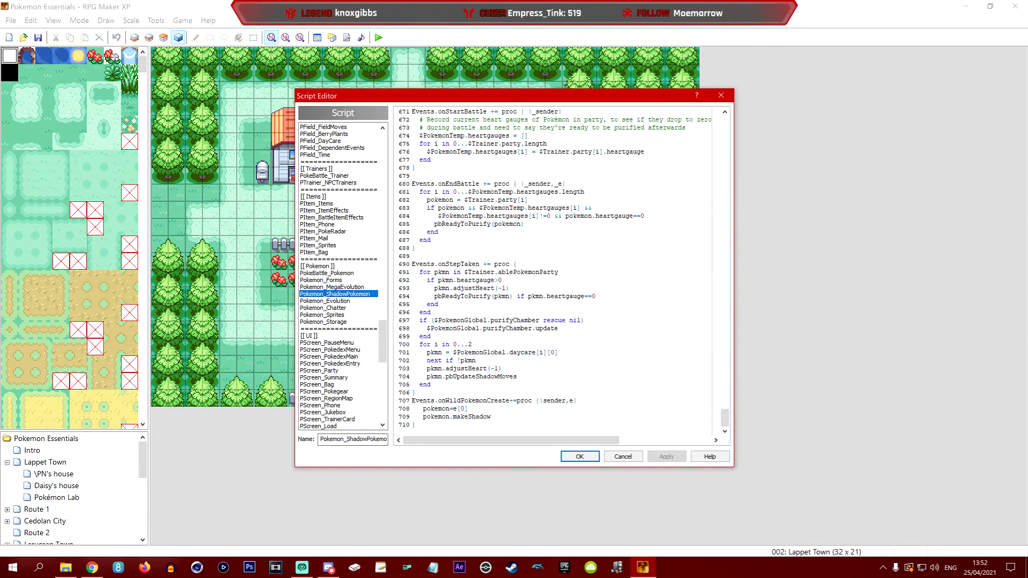
key("shift+Up")
key("shift+Up")
key("shift+Up")
key("shift+Home")
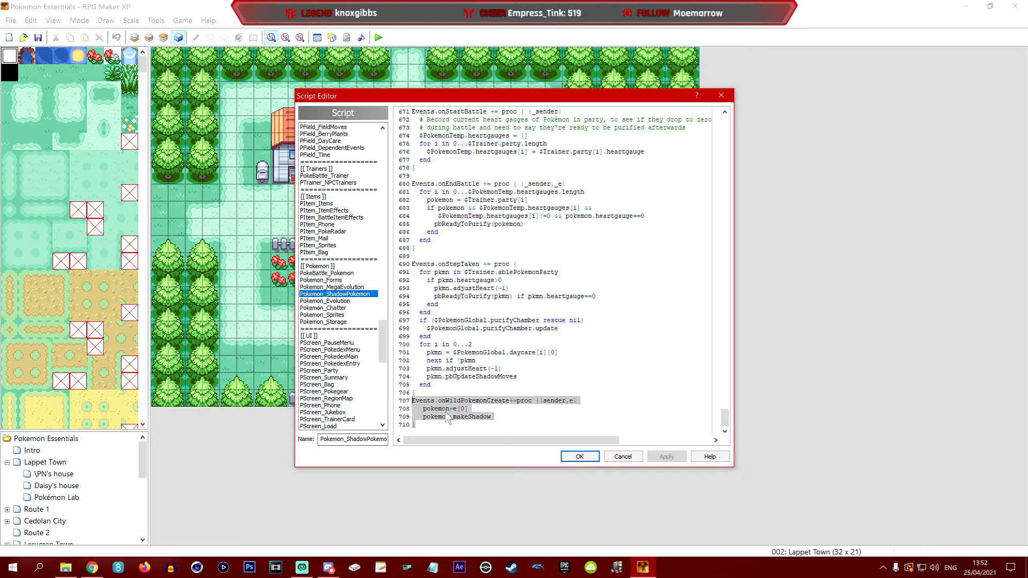
key("ctrl+v")
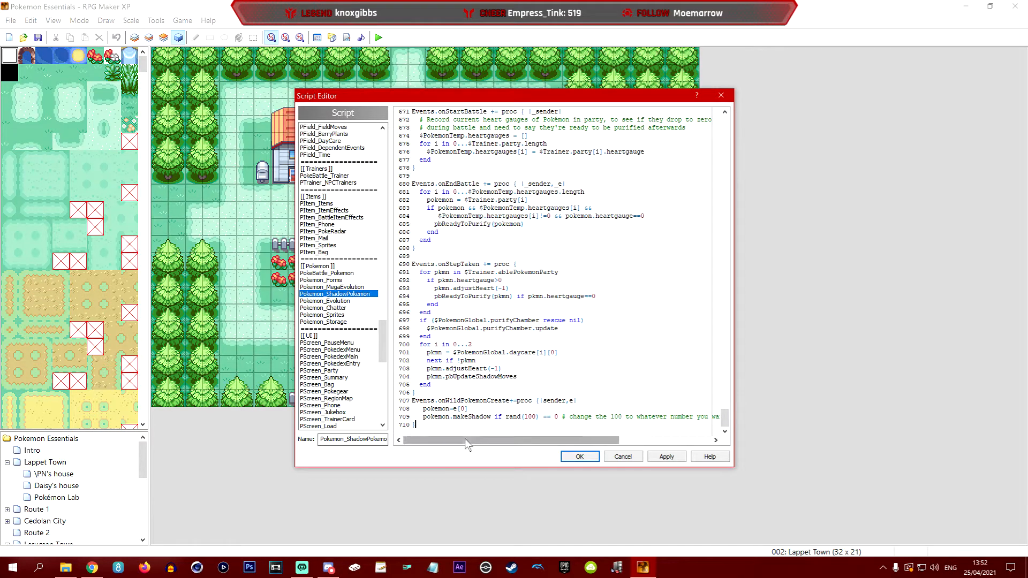
Step: Try 1000 and 10 as the rand value of the makeShadow line, restore 100, and discard the script edits
mouse_move(464, 439)
left_mouse_down()
mouse_move(553, 447)
mouse_move(460, 446)
left_mouse_up()
left_click(531, 416)
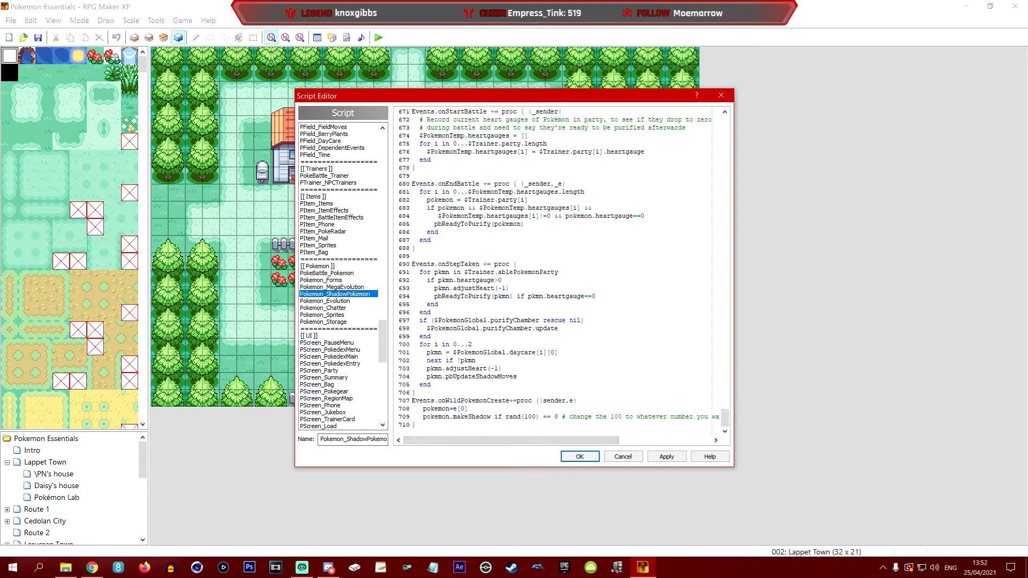
type("0")
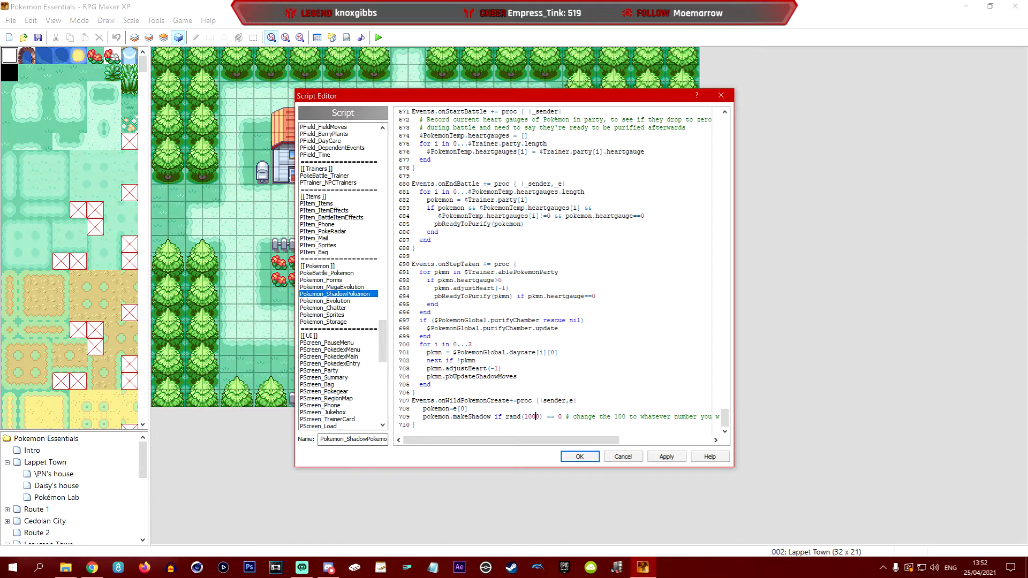
key("BackSpace")
key("BackSpace")
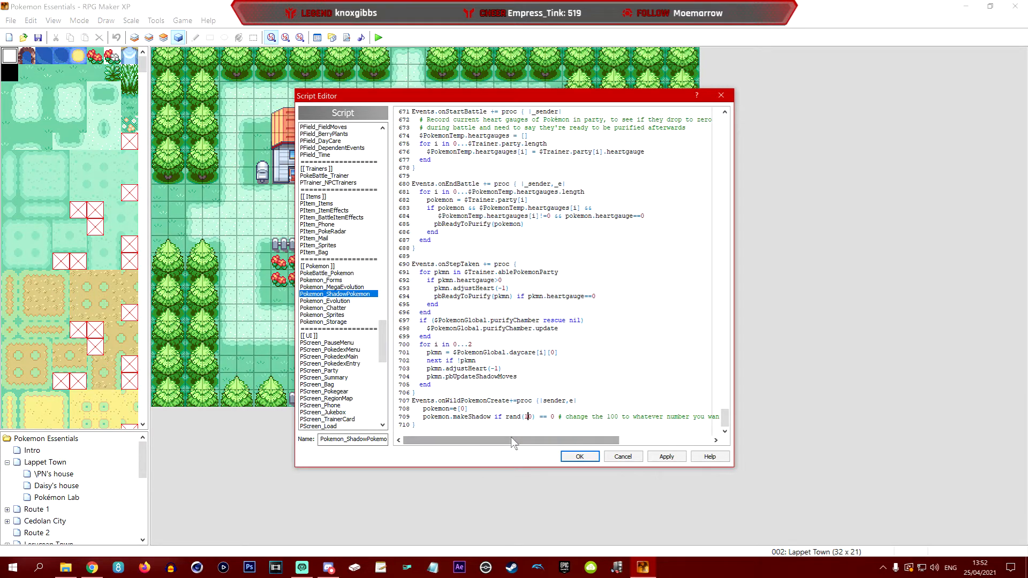
key("BackSpace")
type("00")
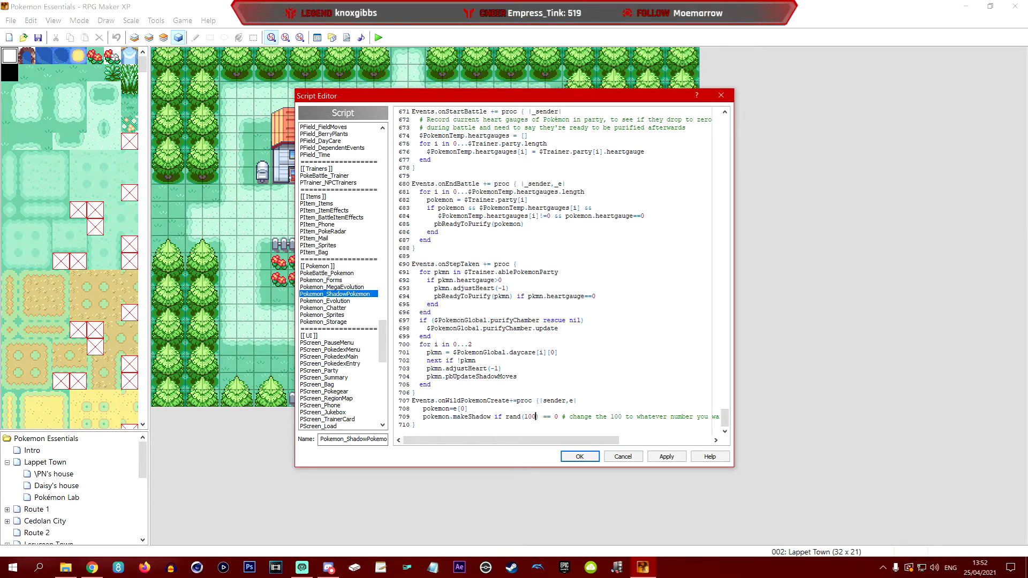
left_click(624, 455)
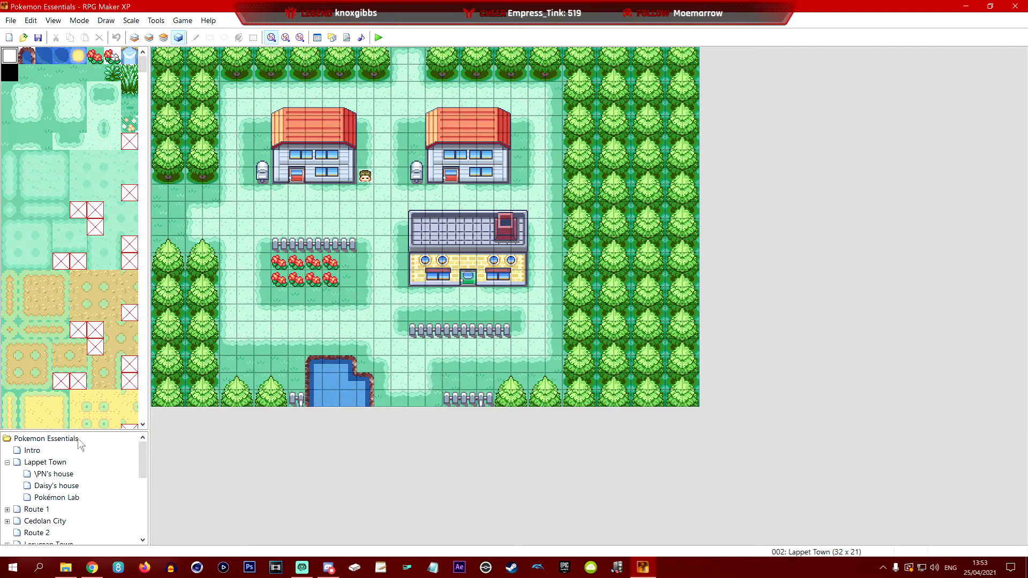
Step: Enlarge the map list and create a new 20 x 15 map under Pokemon Essentials using the 006: Caves tileset
left_click_drag(78, 431, 78, 345)
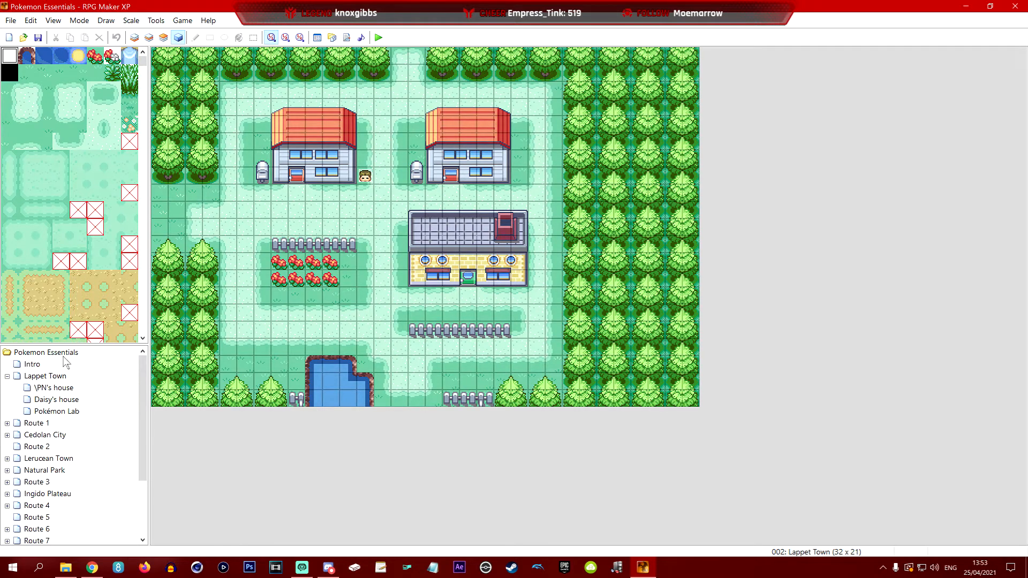
right_click(70, 353)
left_click(98, 361)
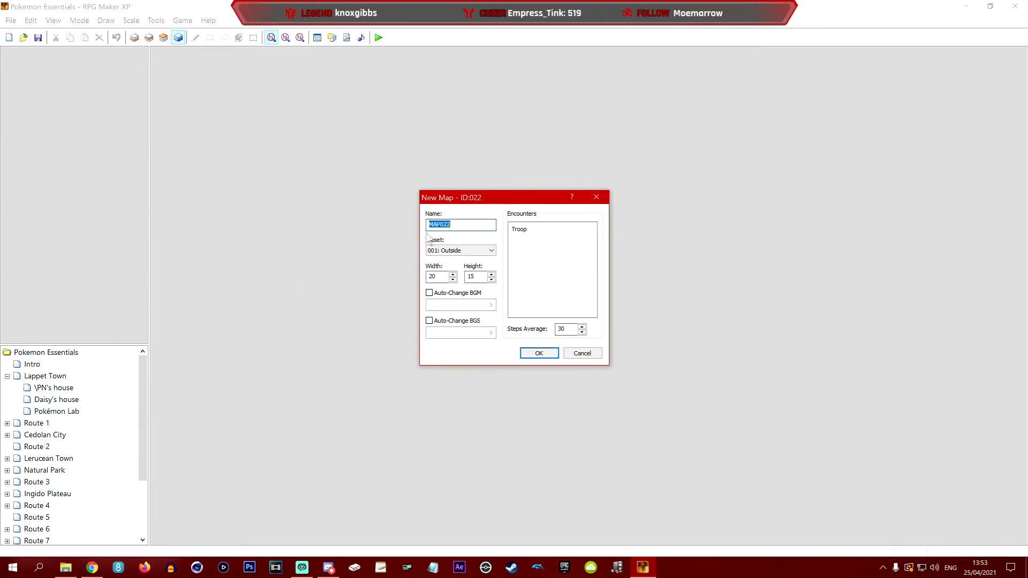
left_click(448, 251)
left_click(455, 297)
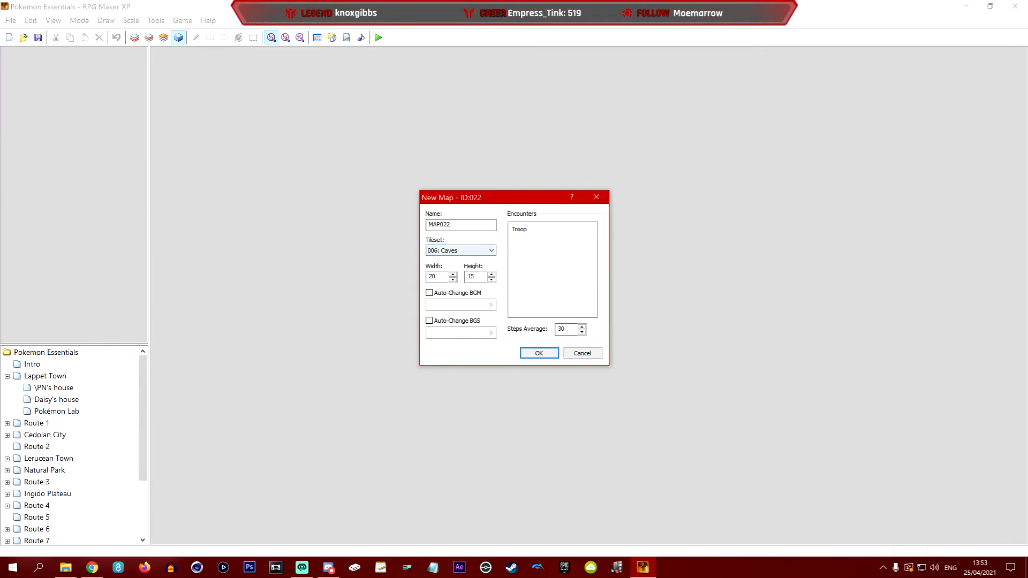
left_click(537, 353)
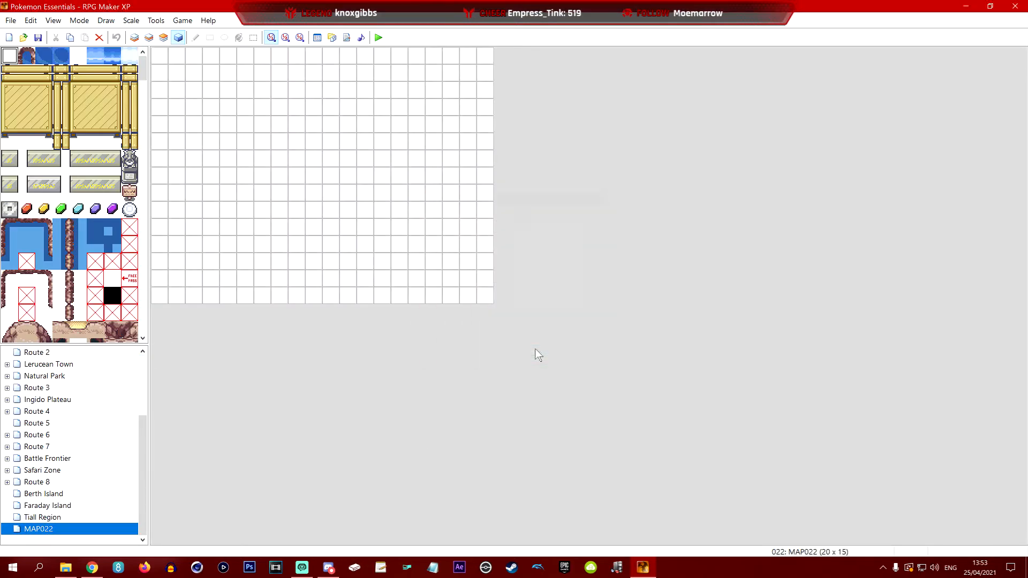
Step: Fill the whole new map with the pale cave floor tile on the first layer, switch to event editing and save the project
scroll(111, 254, "down", 10)
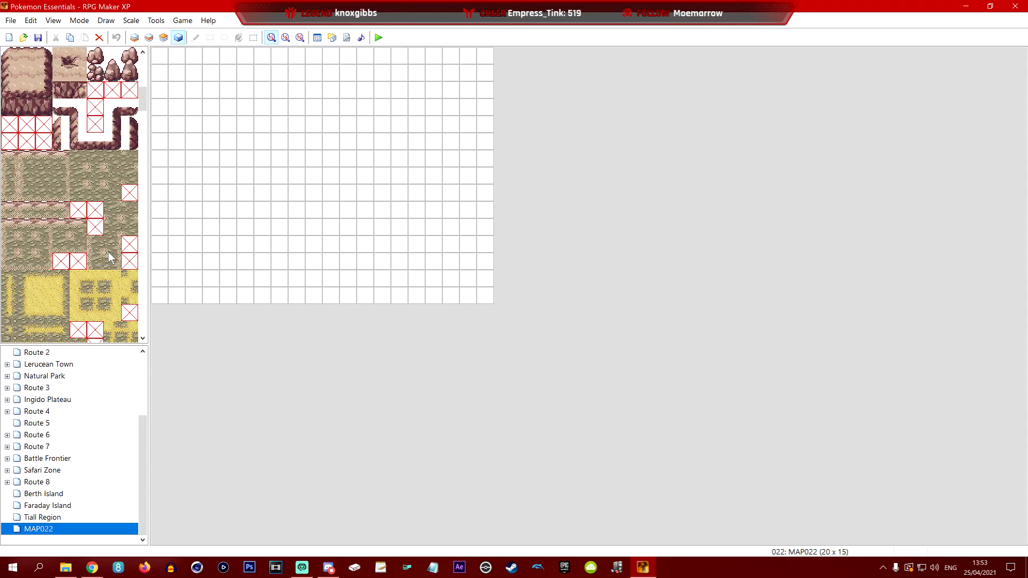
left_click(135, 38)
scroll(111, 222, "down", 13)
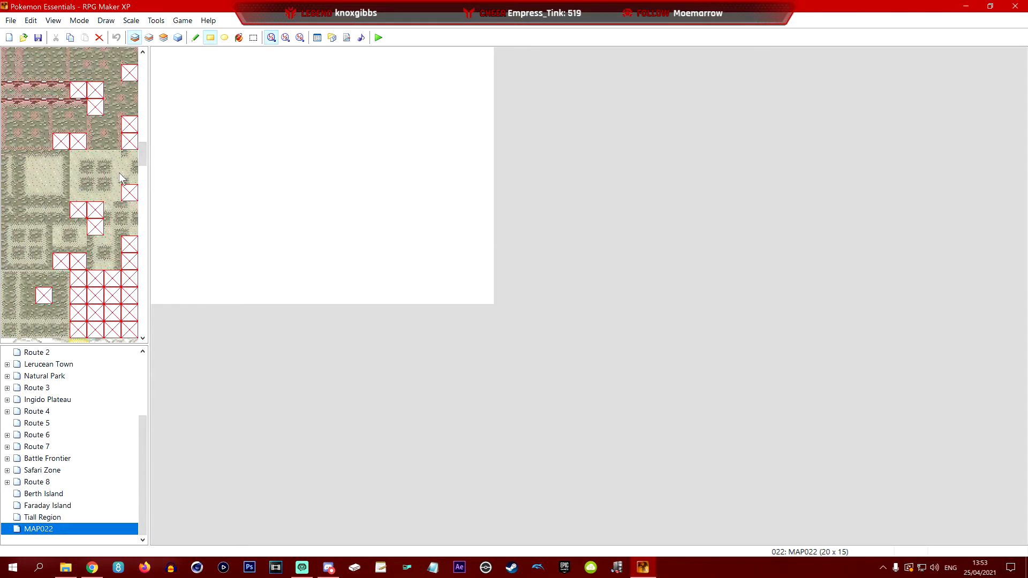
scroll(119, 182, "up", 1)
scroll(27, 171, "up", 2)
left_click(44, 245)
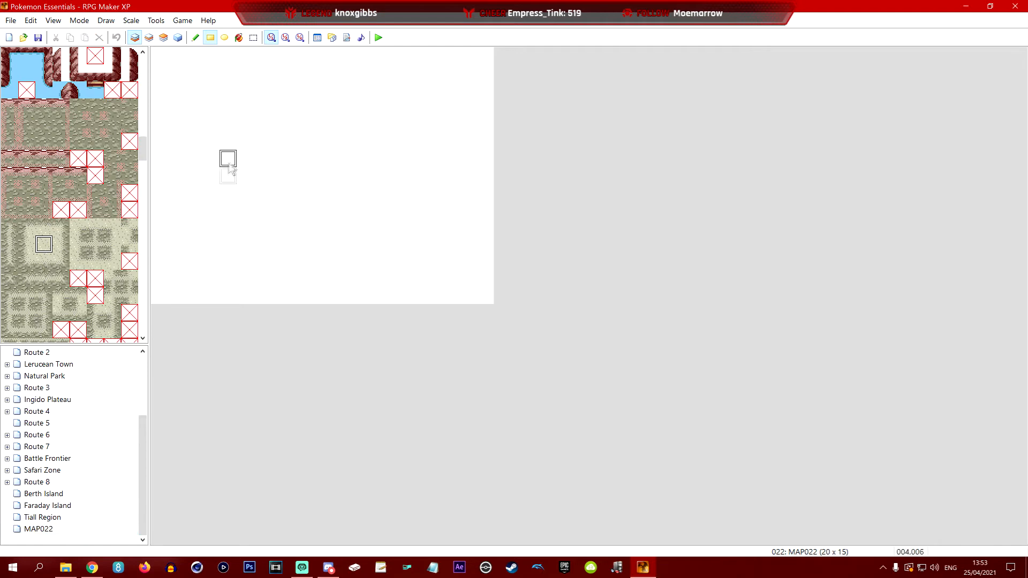
left_click_drag(173, 75, 528, 329)
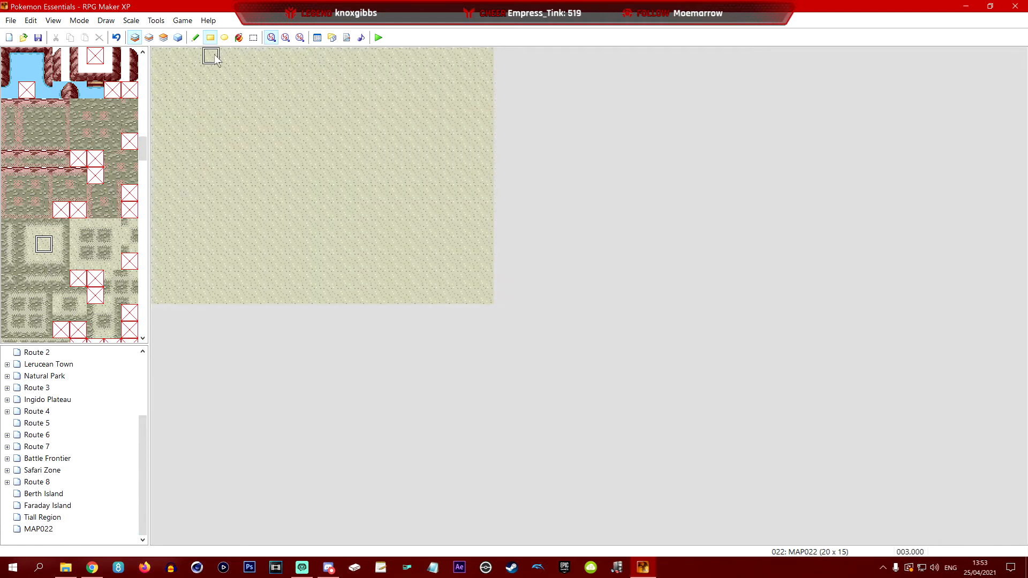
left_click(179, 38)
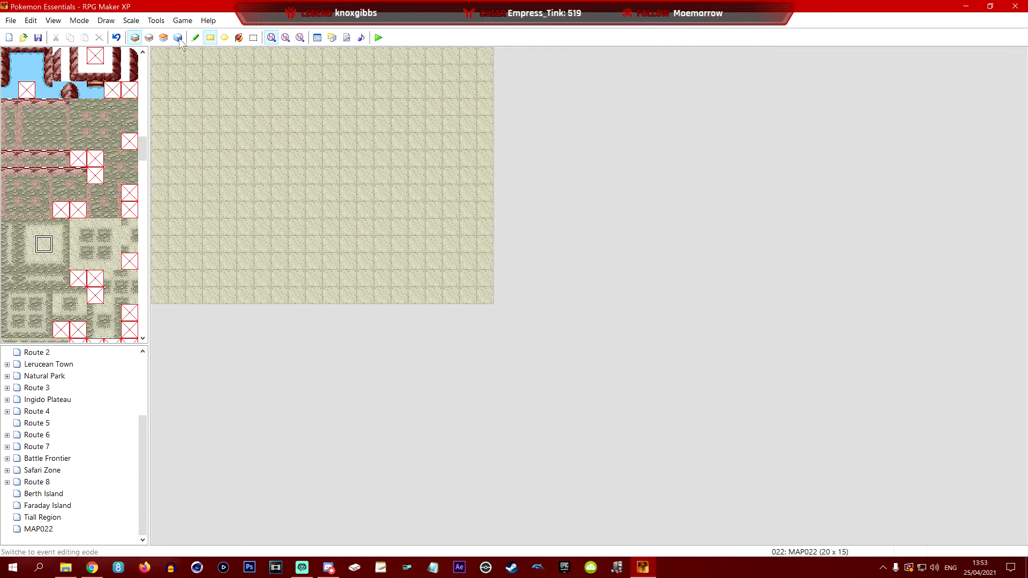
left_click(37, 39)
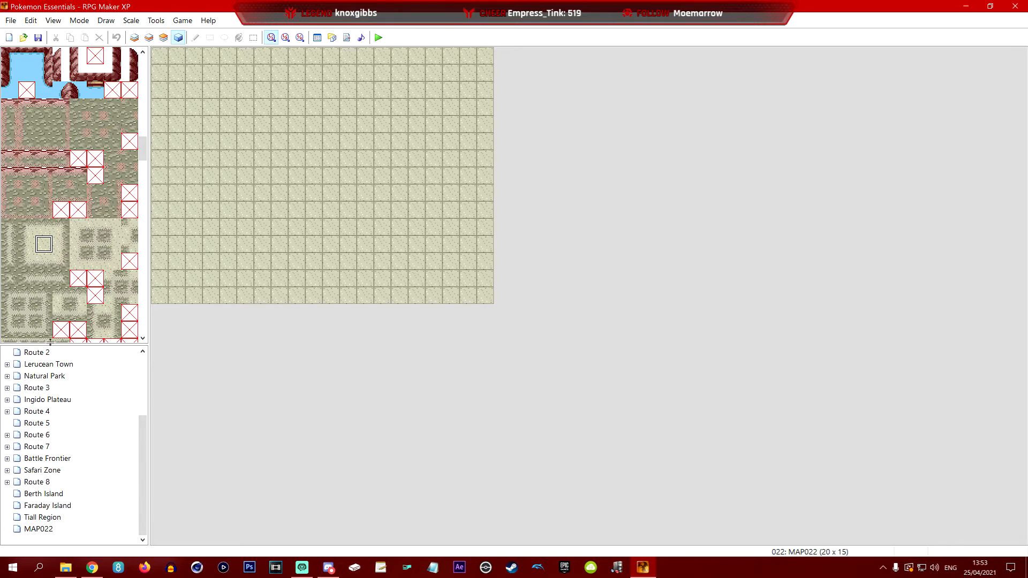
Step: Start a new event in \PN's house at tile 026,008, just below the green rug in the bedroom
scroll(62, 380, "up", 3)
left_click(61, 377)
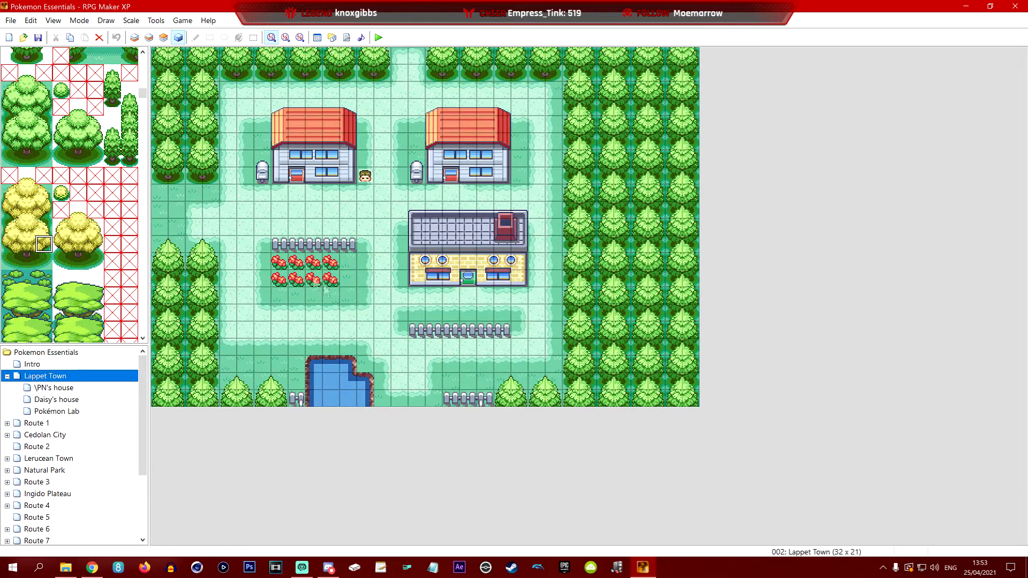
left_click(56, 388)
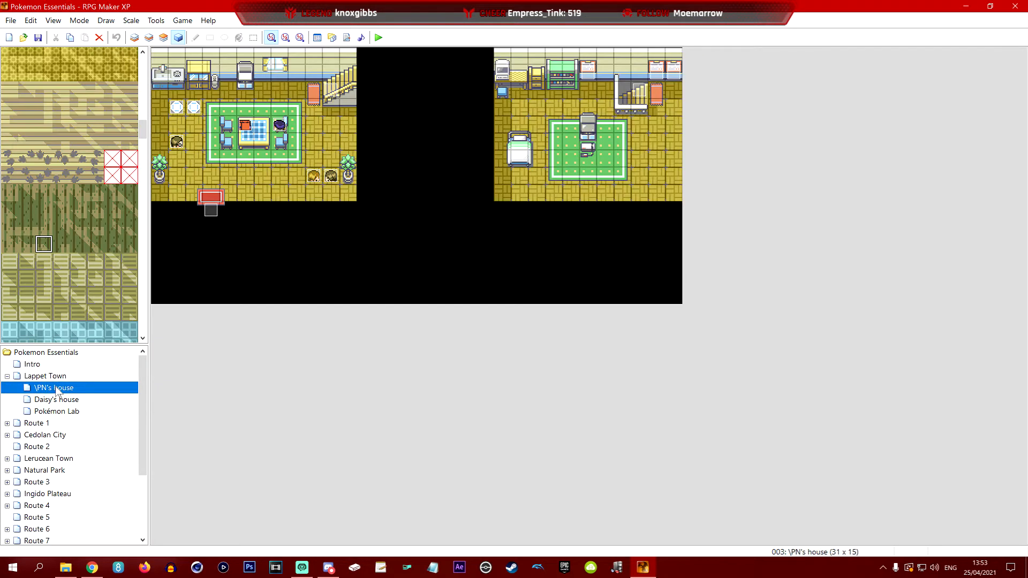
right_click(627, 163)
right_click(610, 193)
left_click(643, 199)
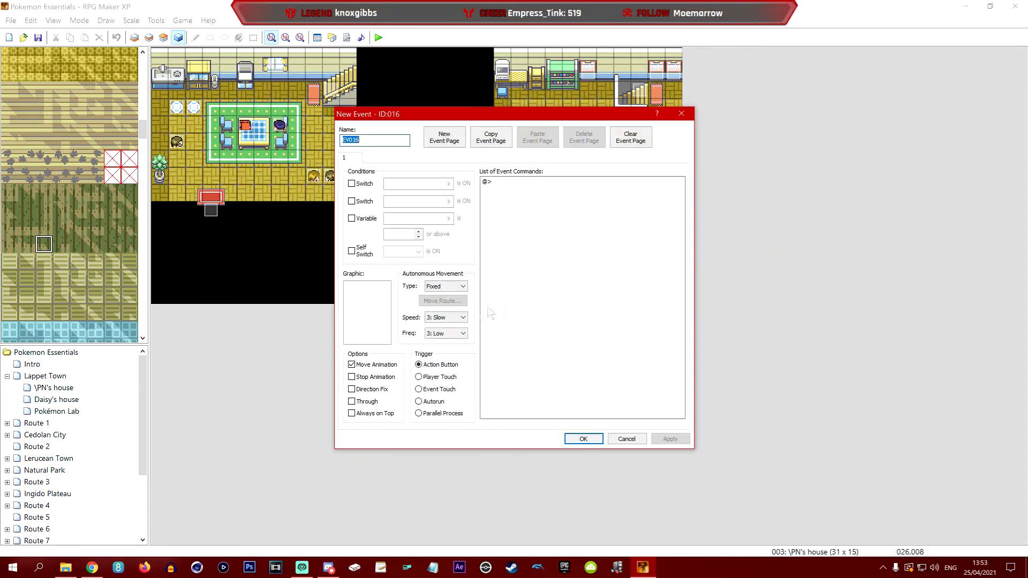
Step: Give the new event the doors5 character graphic
double_click(377, 323)
scroll(424, 266, "down", 4)
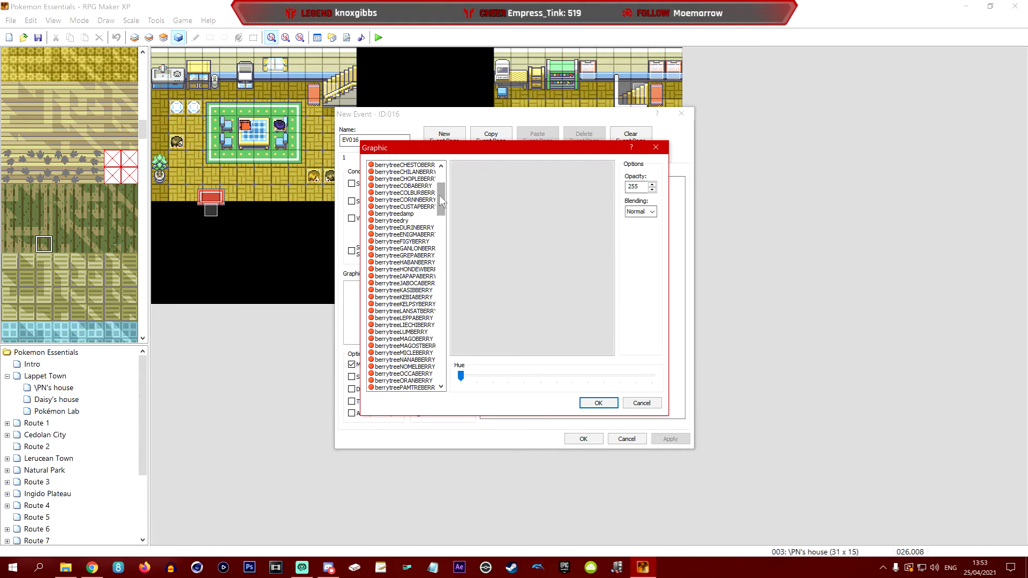
left_click_drag(439, 195, 443, 256)
left_click(384, 227)
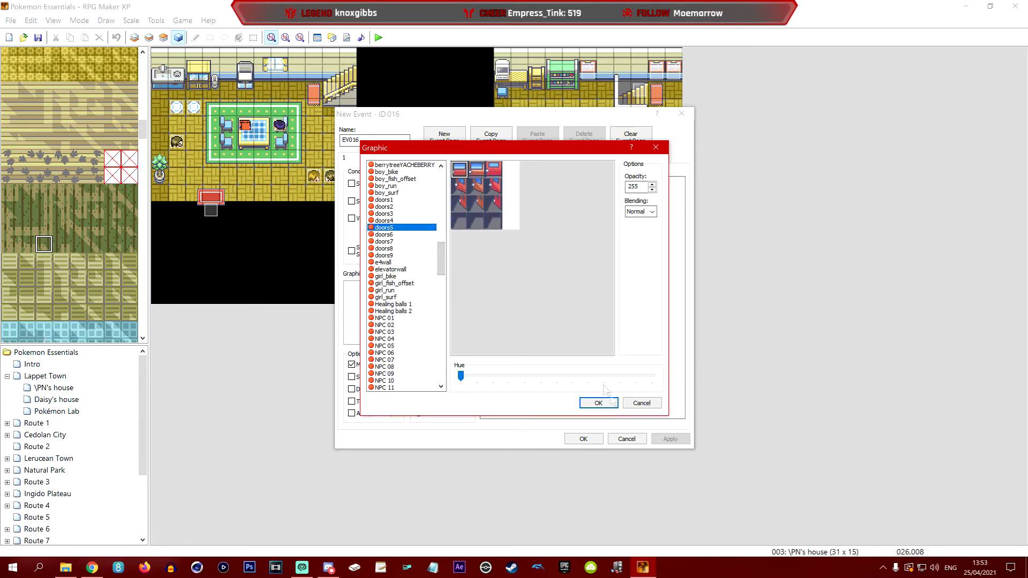
left_click(608, 405)
Step: Add a Transfer Player command to the event that sends the player to MAP022 at 001,001
right_click(502, 182)
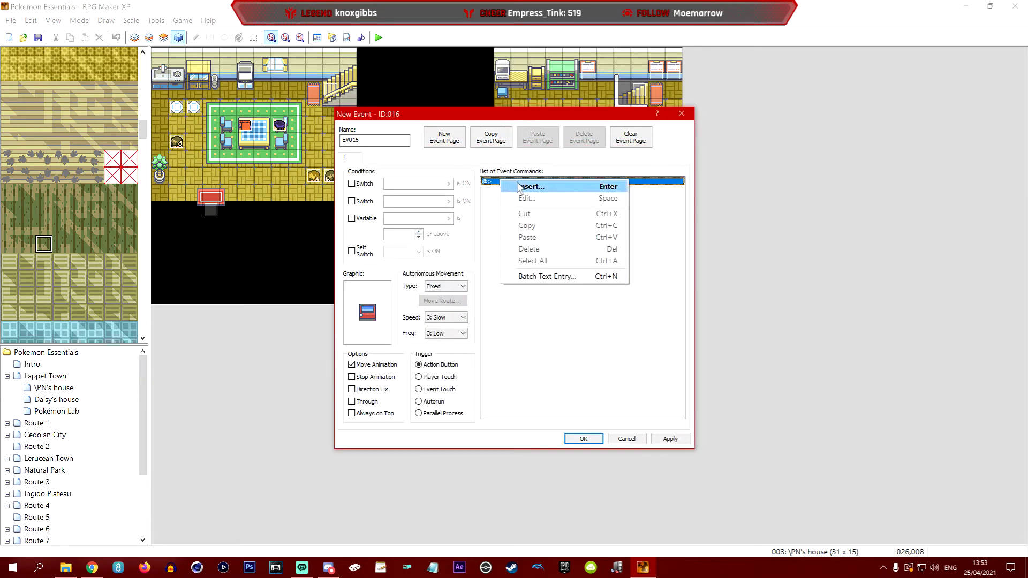
left_click(540, 187)
left_click(523, 198)
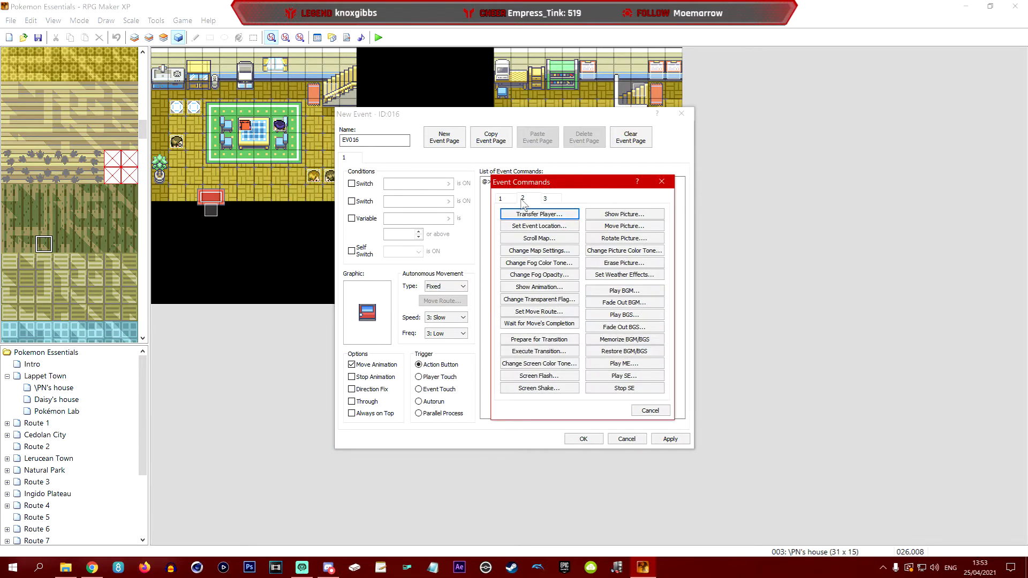
left_click(539, 214)
left_click(633, 258)
left_click(402, 417)
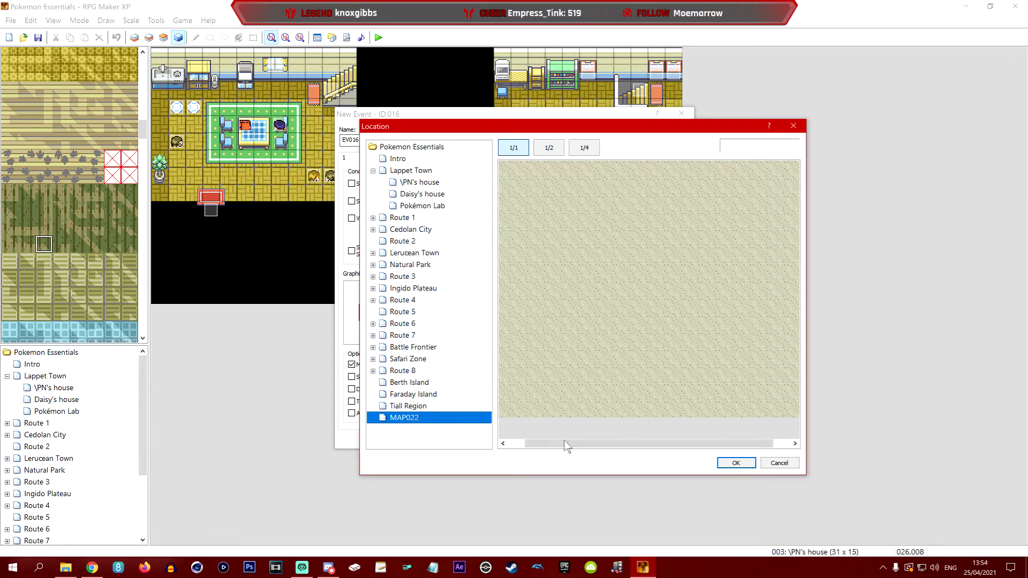
left_click(524, 186)
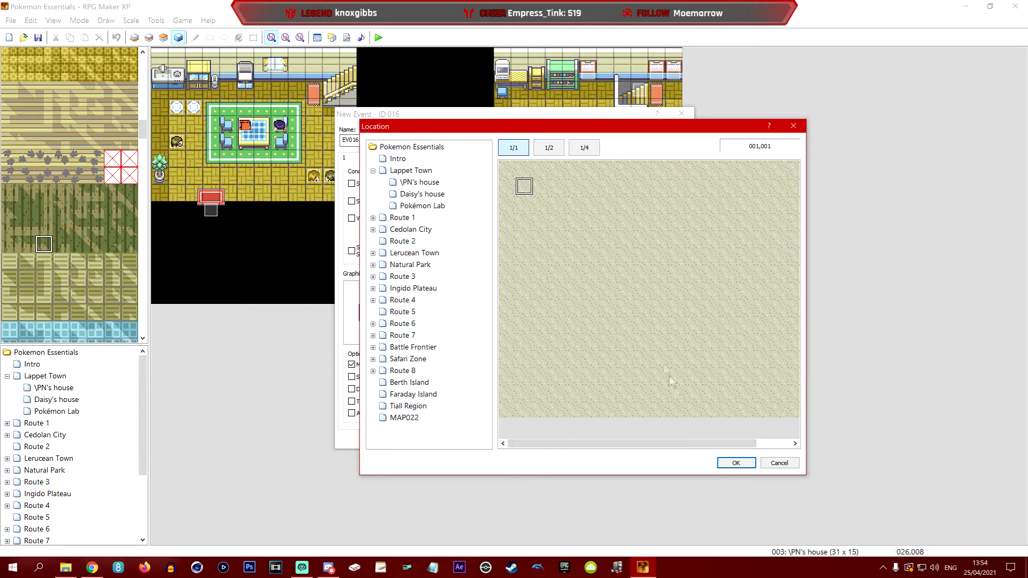
left_click(736, 462)
left_click(577, 368)
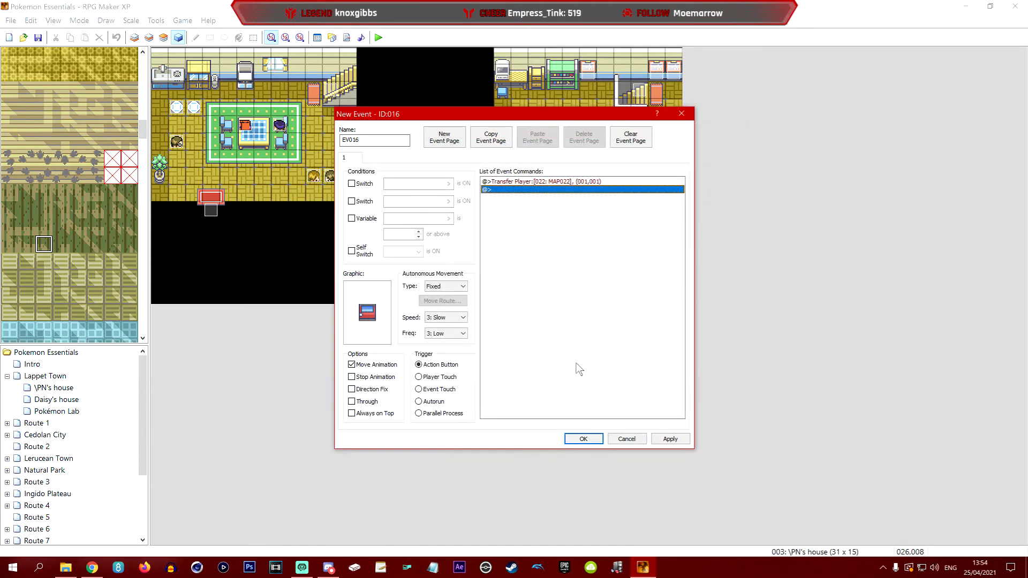
Step: Name switch 0035 ShadowRealm, add a command turning it ON after the transfer, and save the door event
right_click(531, 197)
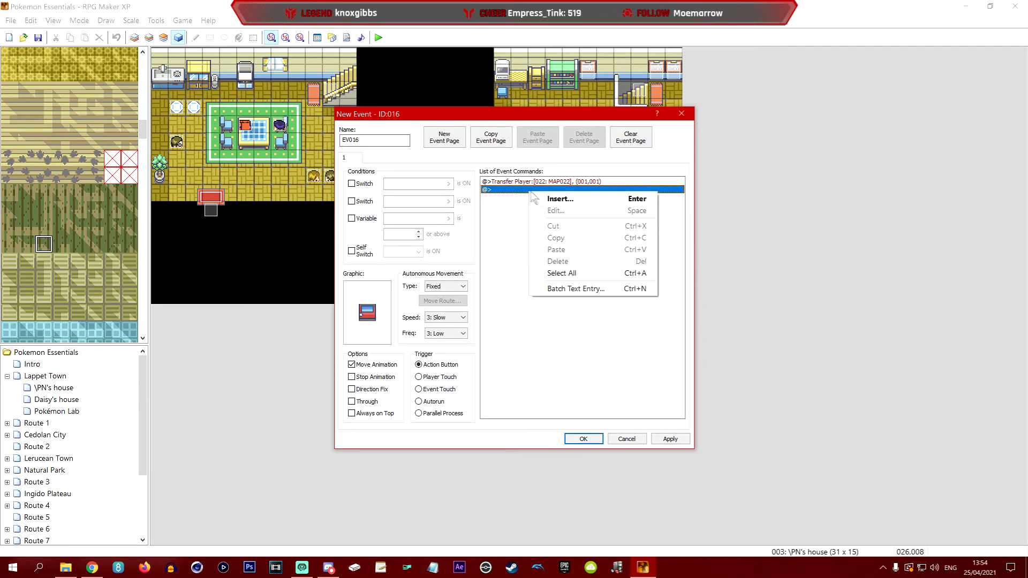
left_click(565, 202)
left_click(510, 198)
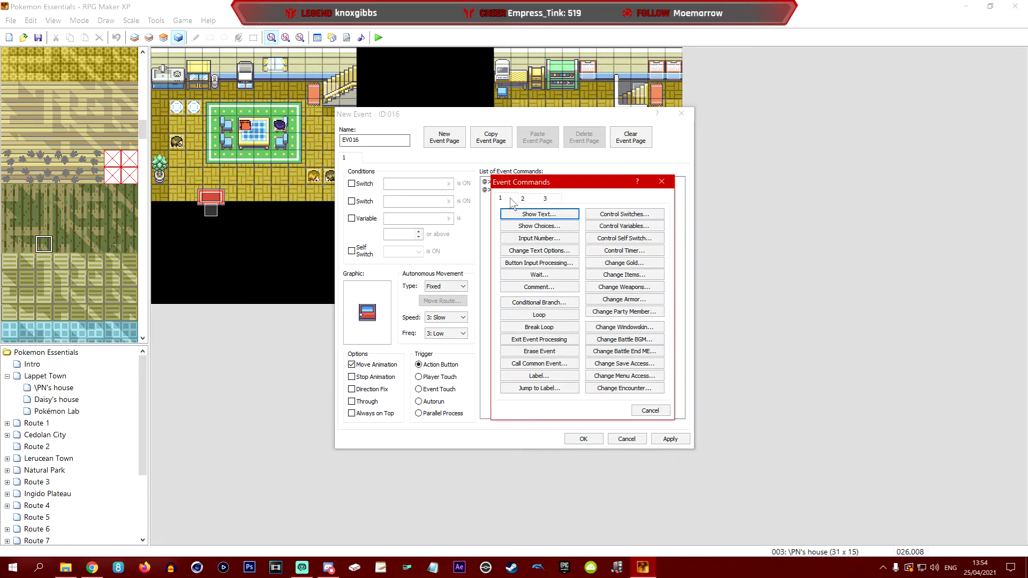
left_click(622, 217)
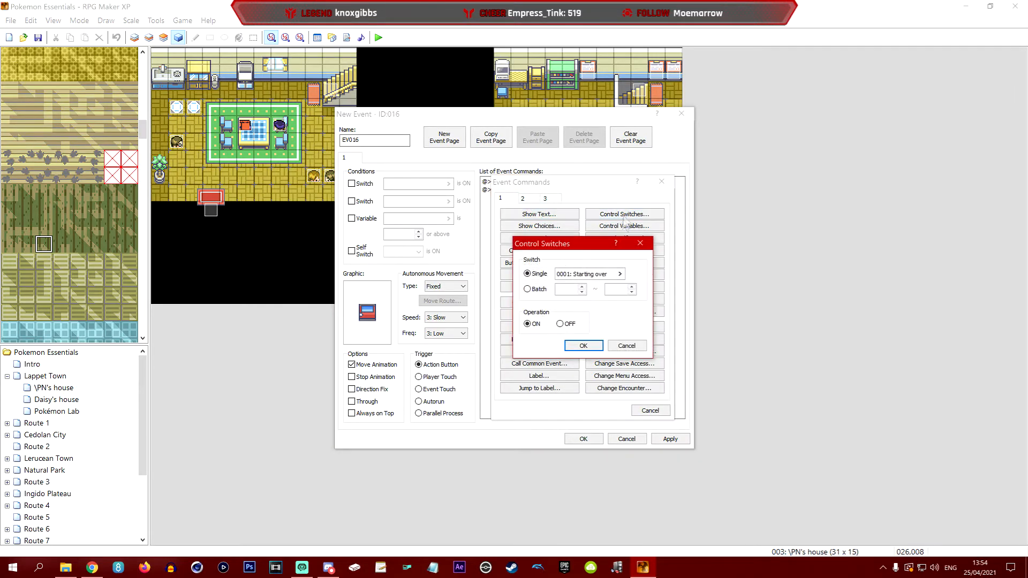
left_click(620, 274)
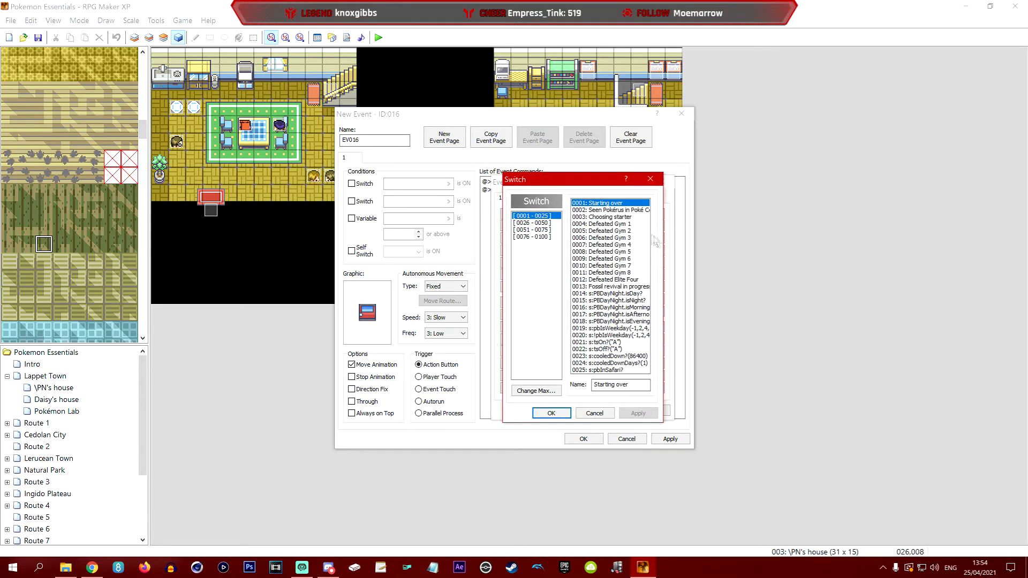
left_click(542, 223)
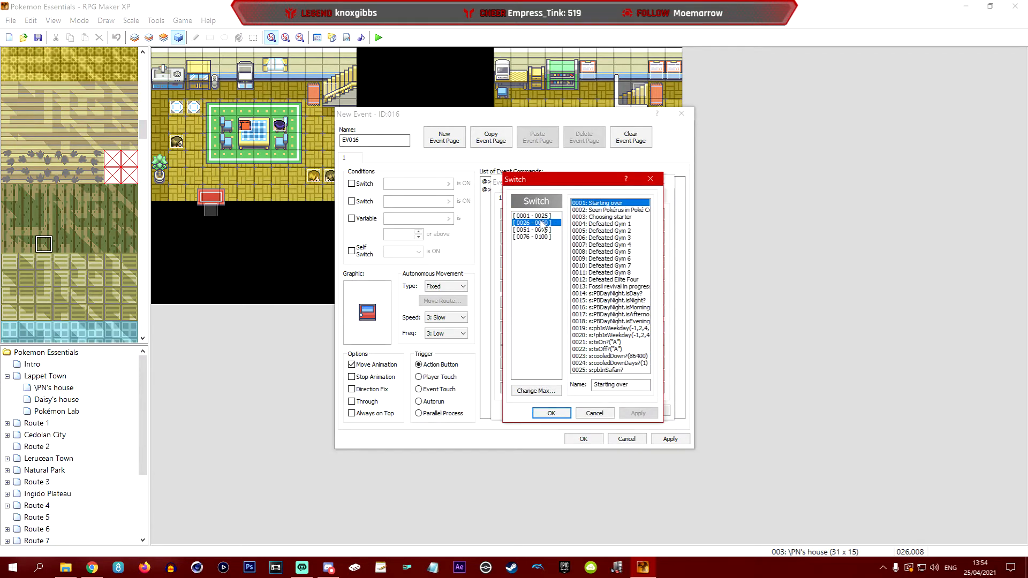
left_click(622, 267)
left_click_drag(647, 385, 586, 386)
type("ShadowRealm")
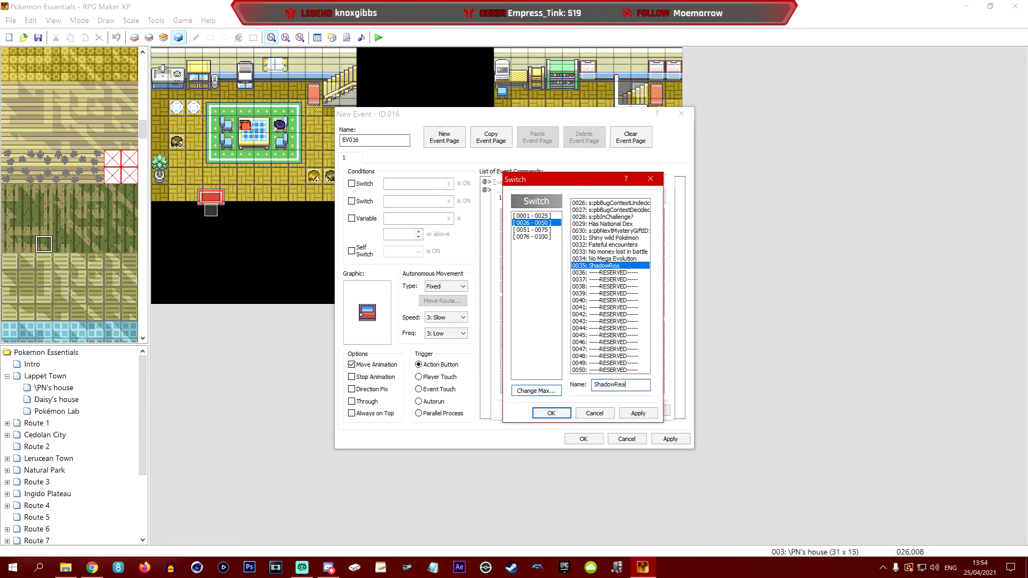
left_click(551, 413)
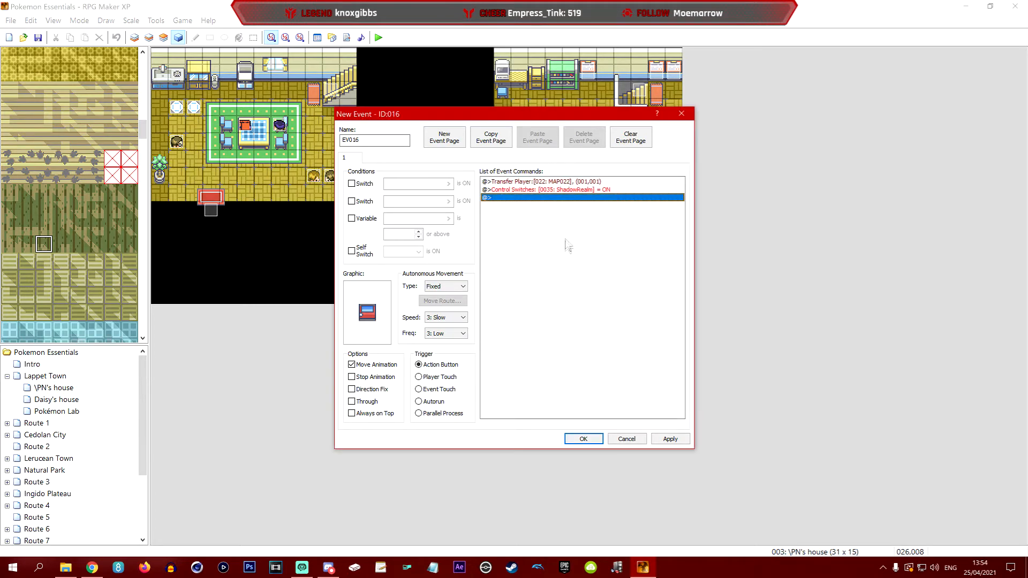
left_click(517, 190)
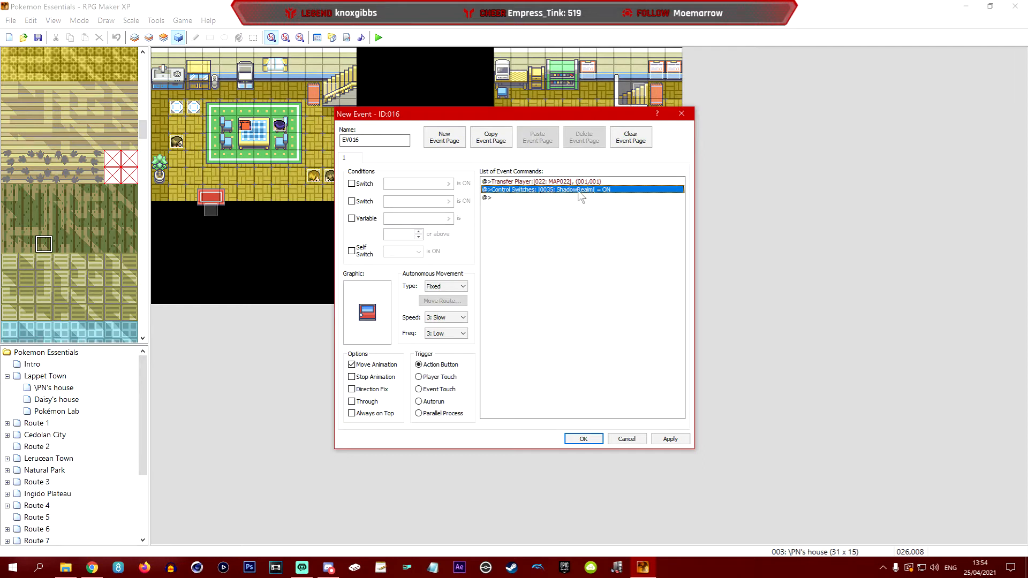
left_click(575, 439)
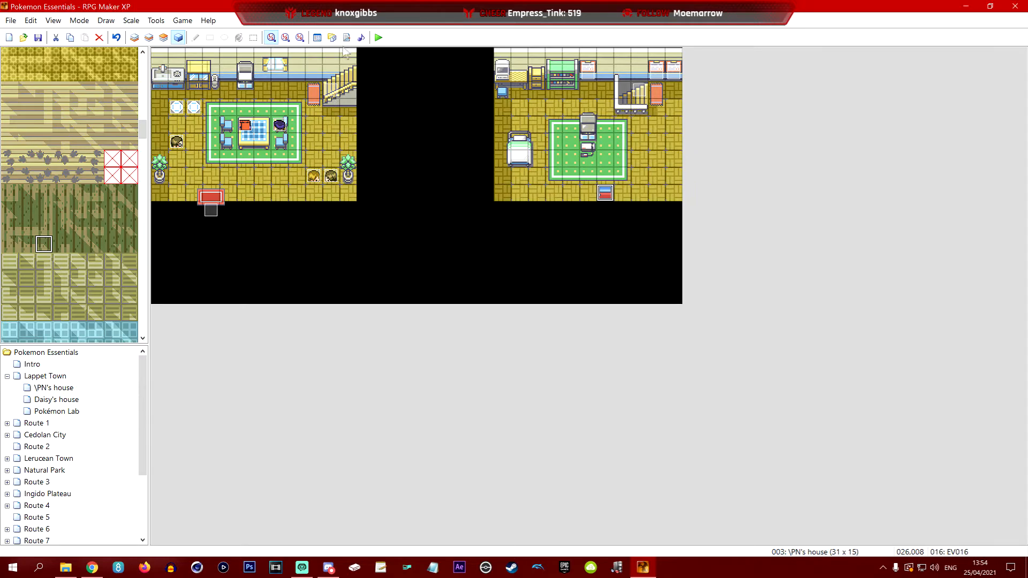
Step: Replace the Events.onWildPokemonCreate block in Pokemon_ShadowPokemon with the version running pokemon.makeShadow only if $game_switches[SWITCH_NUMBER_ID_HERE]
key("alt+Tab")
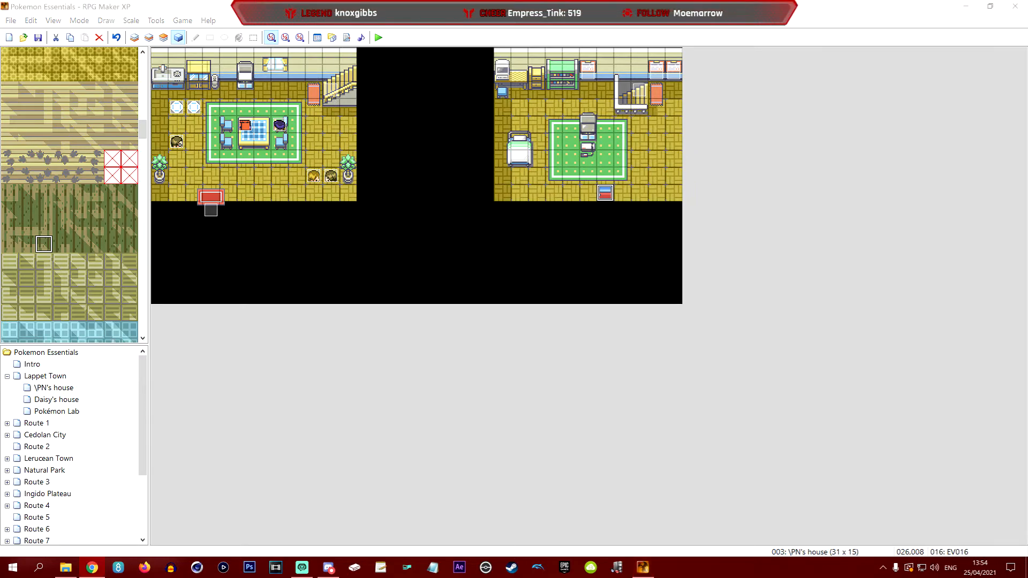
left_click(345, 38)
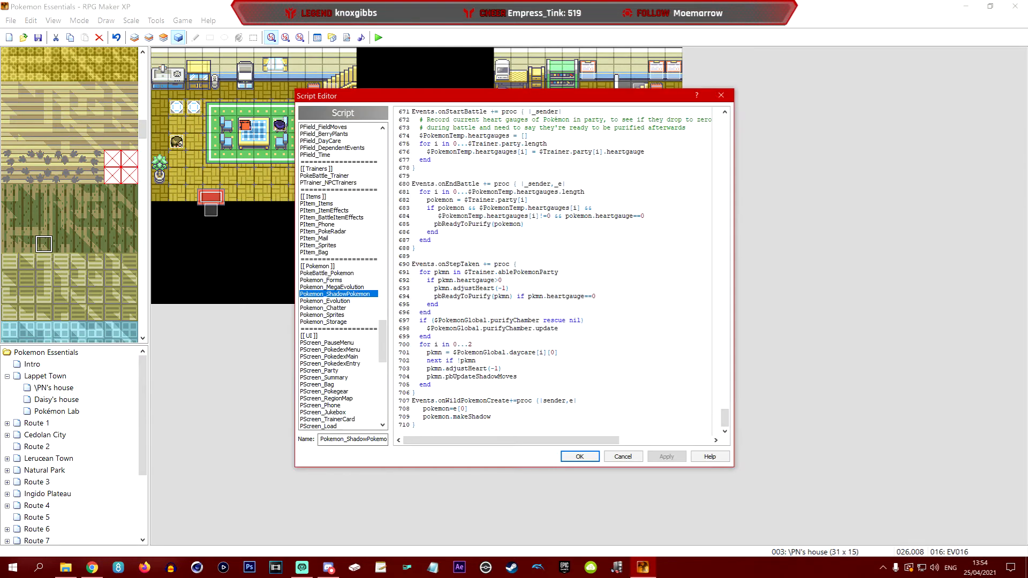
left_click_drag(415, 425, 411, 400)
type("Events.onWildPokemonCreate+=proc {|sender,e|   pokemon=e[0]   pokemon.makeShadow if $game_switches[SWITCH_NUMBER_ID_HERE] }")
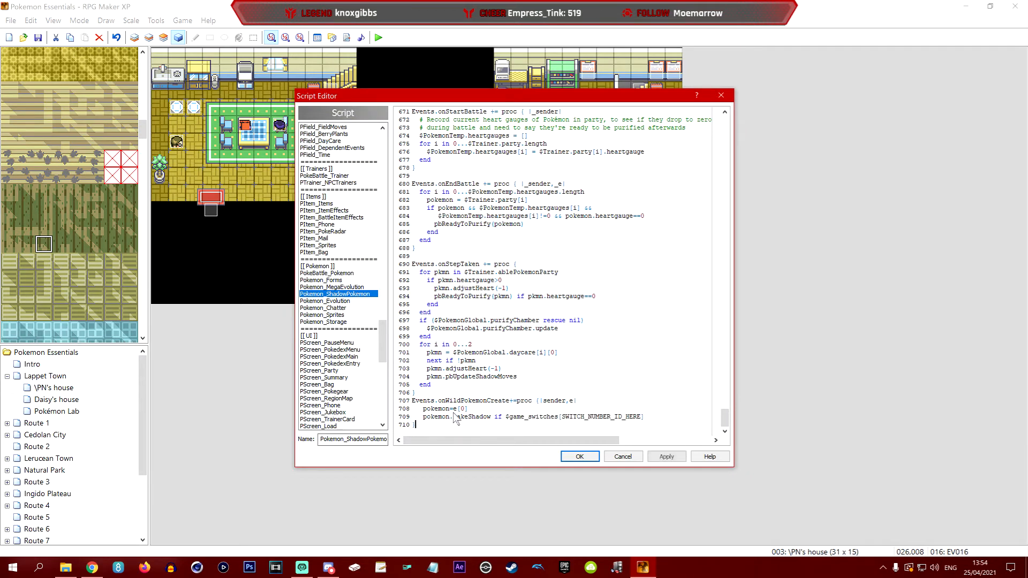
Step: Set the switch number in the makeShadow condition to 35 and save the script changes
left_click_drag(642, 416, 562, 416)
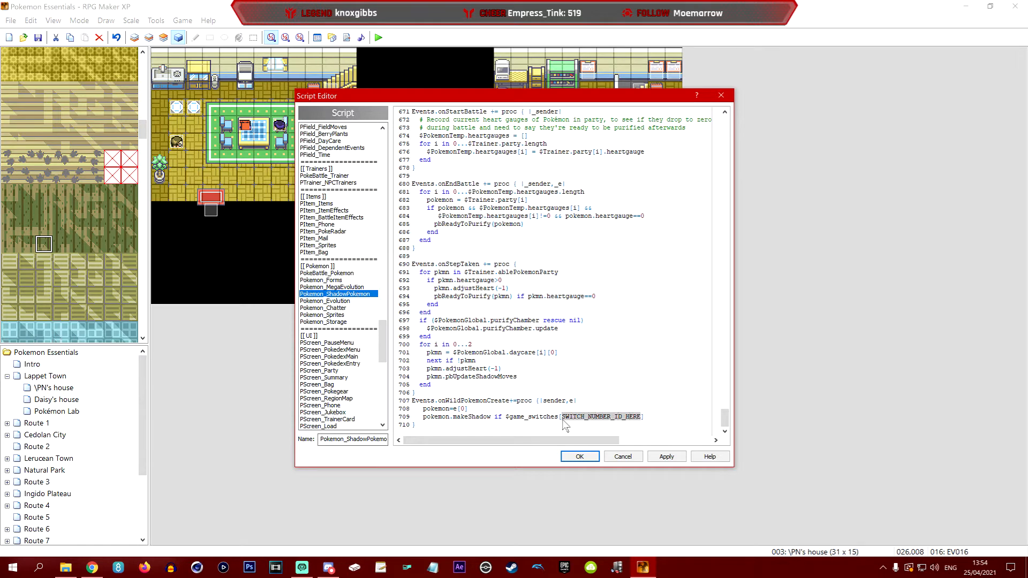
type("35")
left_click(666, 457)
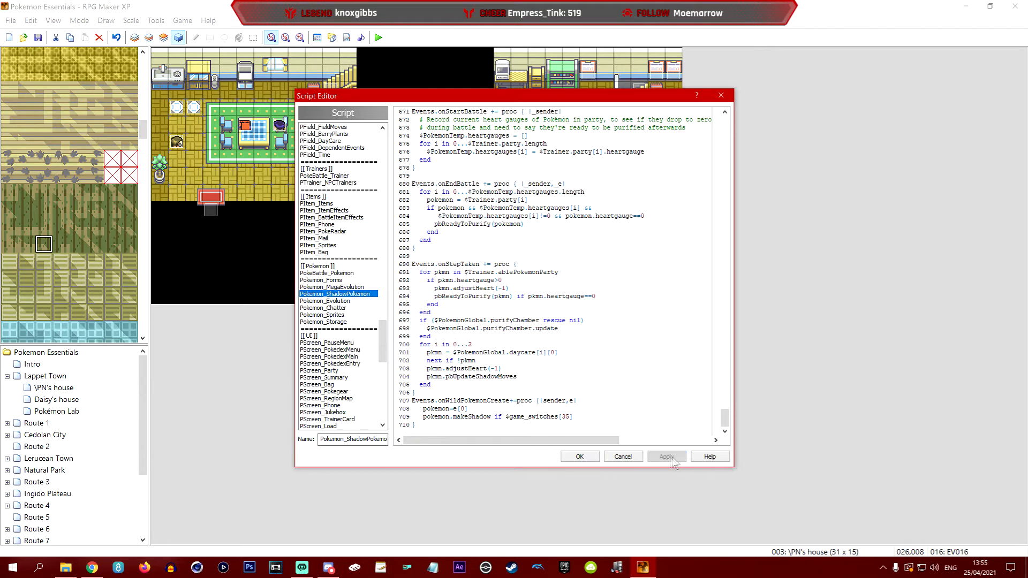
left_click(578, 459)
Step: Playtest the game, walk the character down into the door event, and move around on the cave map
left_click(379, 38)
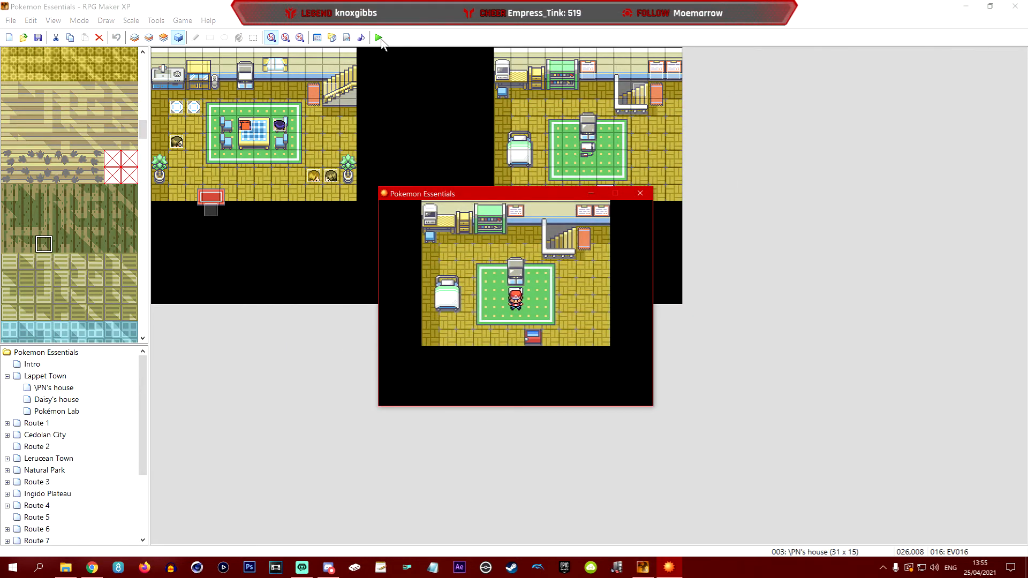
key("Down")
key("Down")
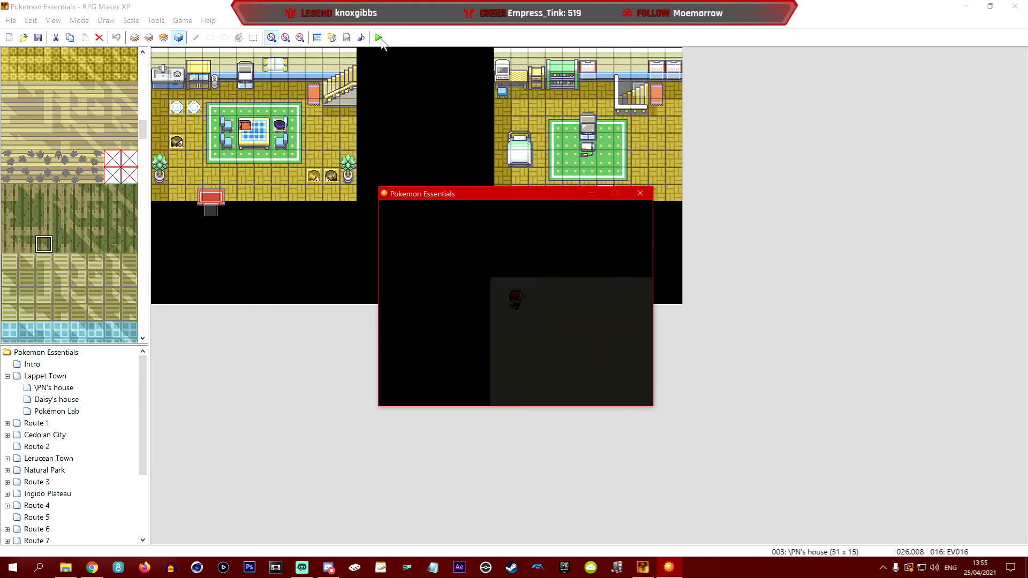
key("Right")
key("Right")
key("Right")
key("Down")
Step: Use the debug Pokémon options to give the player the demo party
key("x")
key("Up")
key("Up")
key("c")
key("Down")
key("Down")
key("Down")
key("c")
key("Down")
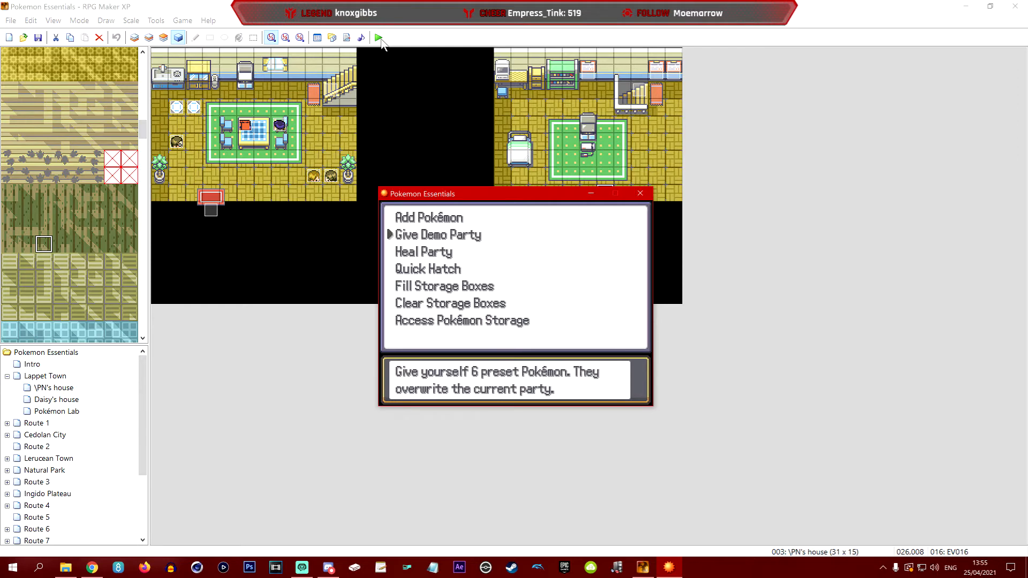
key("c")
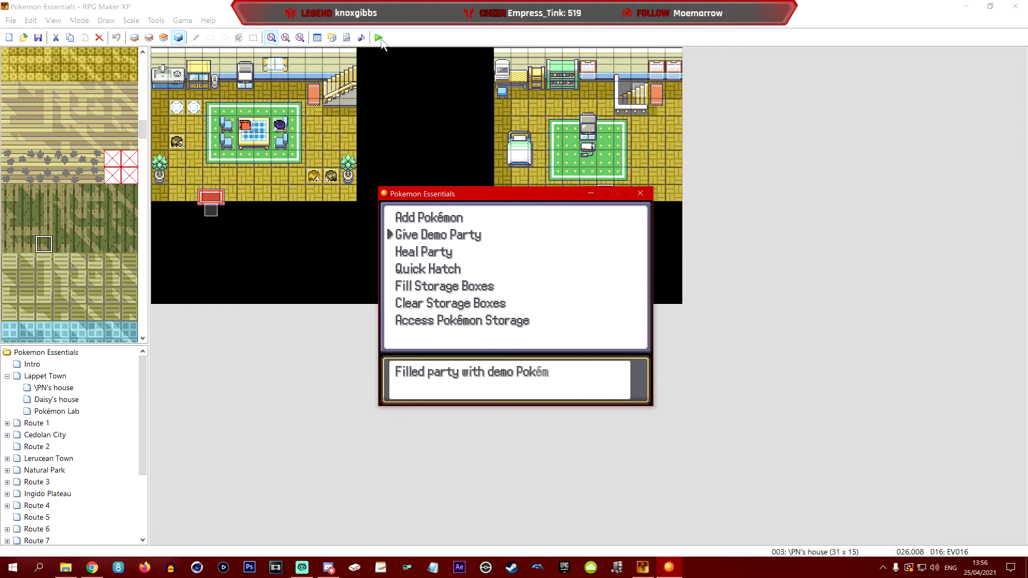
key("c")
Step: Start a test battle against a level 5 wild Bulbasaur from the debug battle options to check for a shadow Pokémon
key("x")
key("Up")
key("Up")
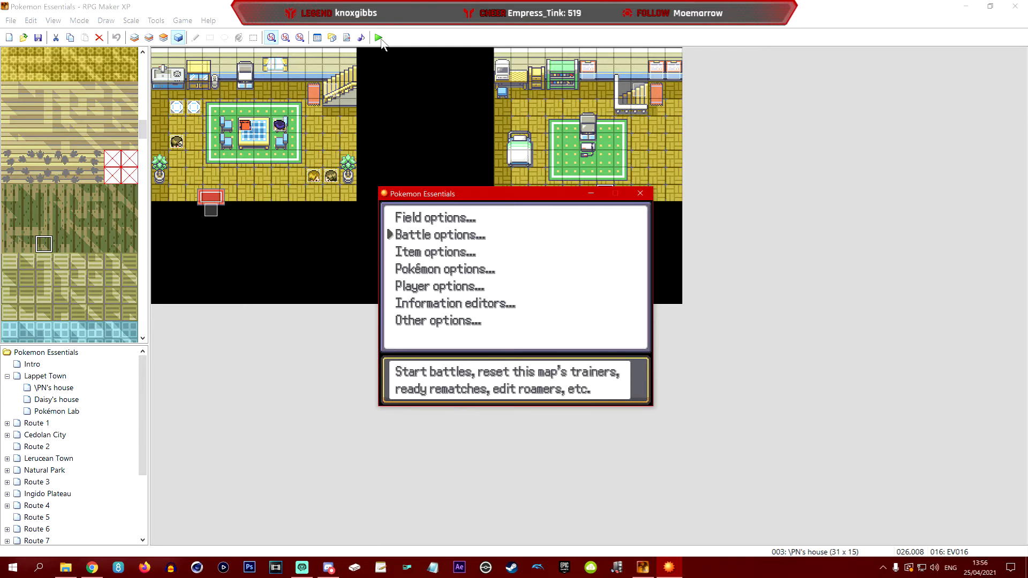
key("c")
key("c")
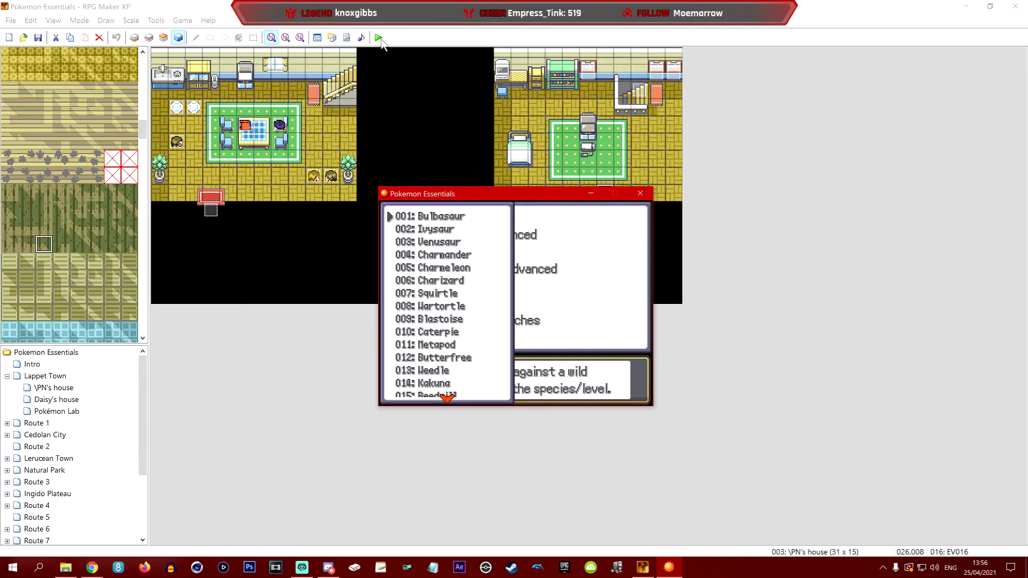
key("c")
key("c")
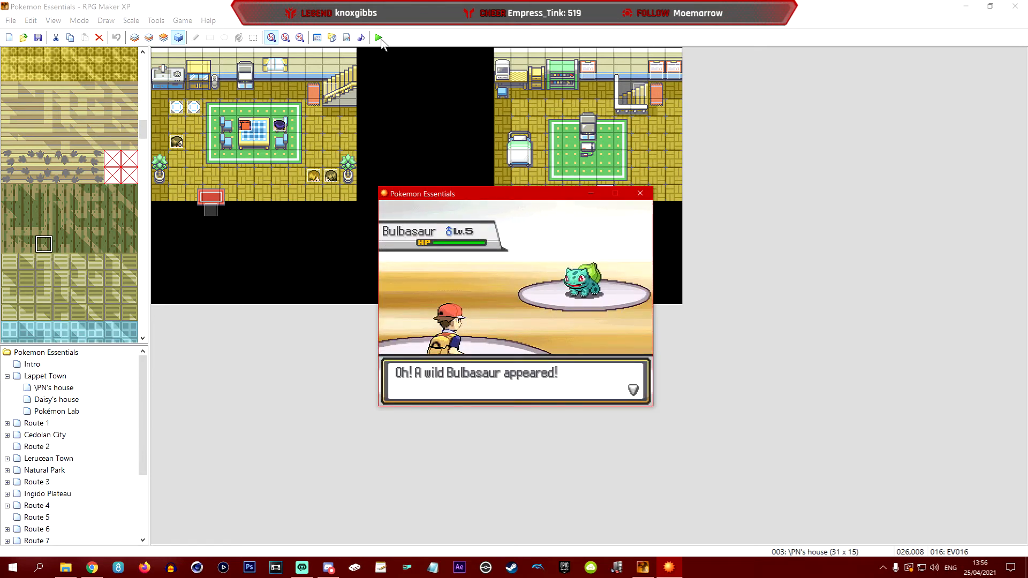
key("c")
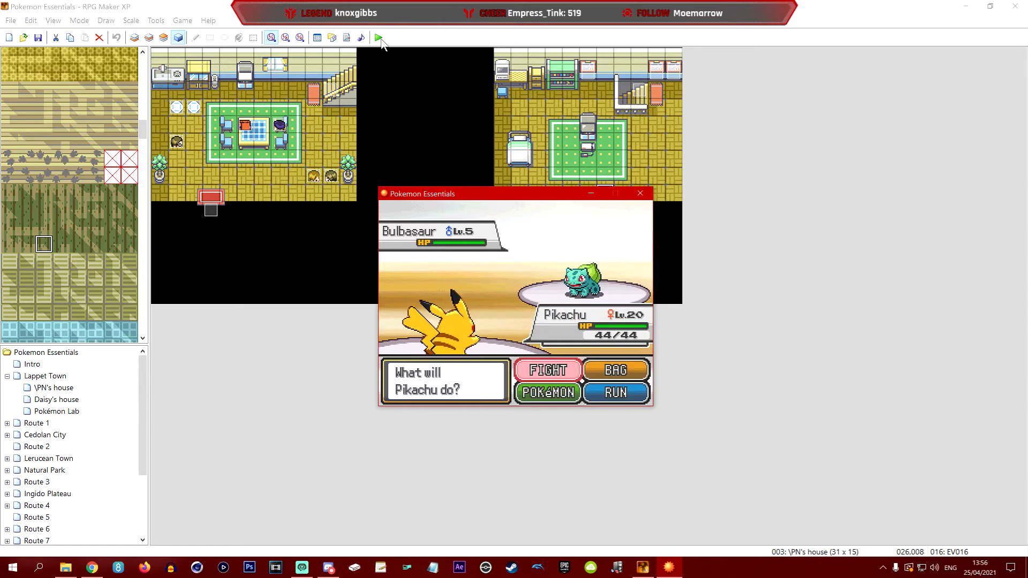
Step: Run from the Bulbasaur battle, leave the debug options, and end the playtest
key("Right")
key("Down")
key("Return")
key("Return")
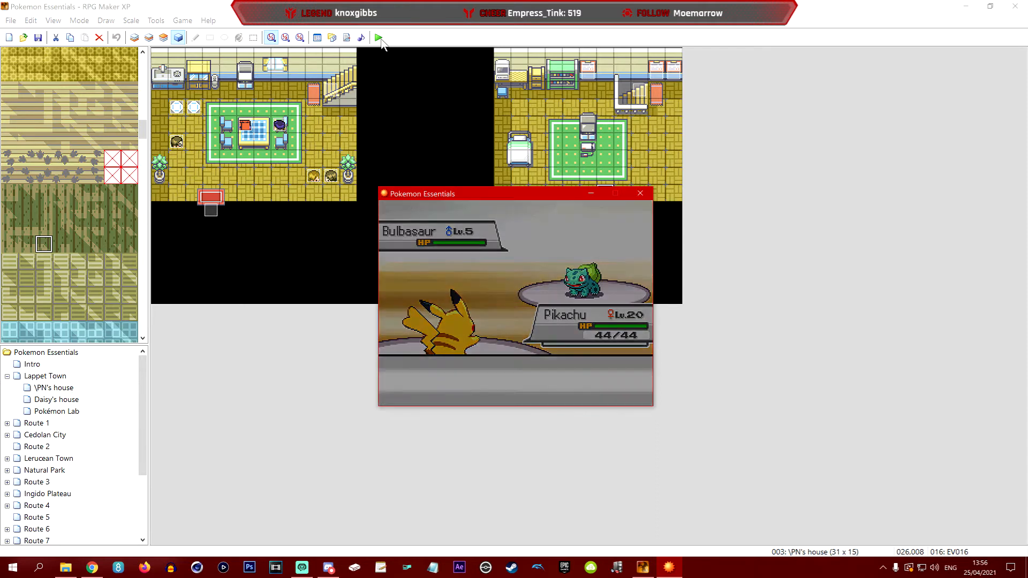
key("Escape")
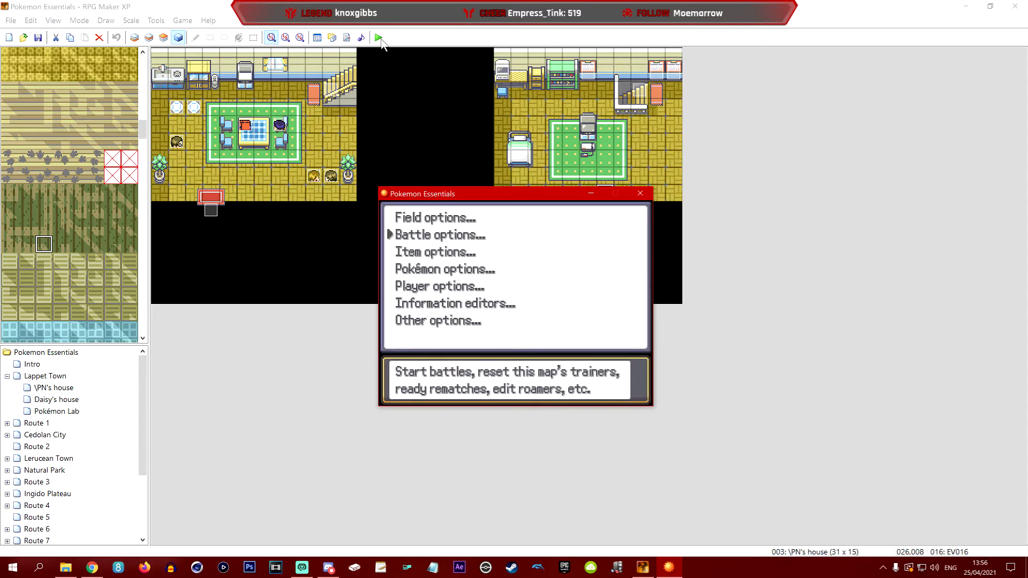
key("Escape")
key("Escape")
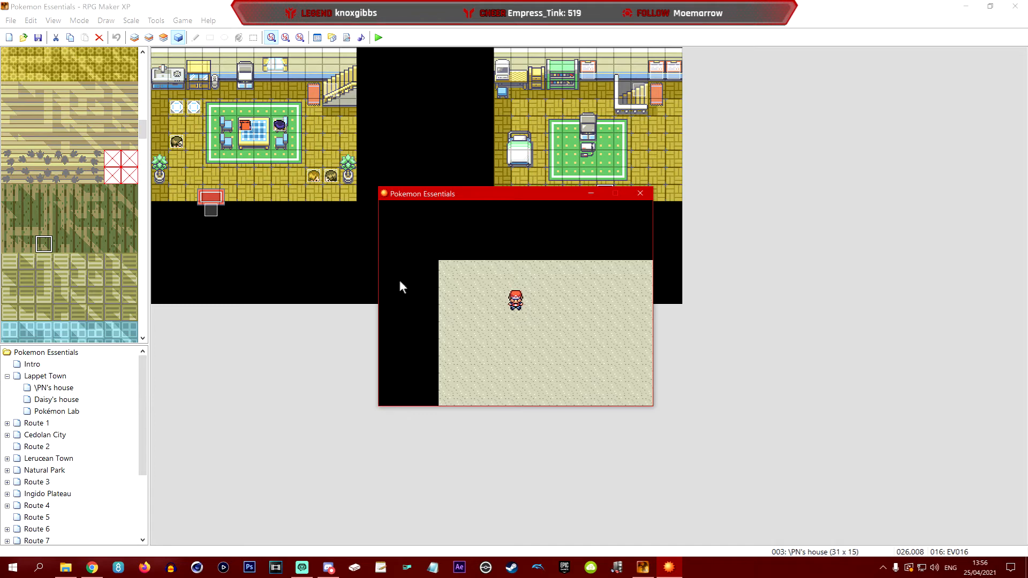
left_click(640, 193)
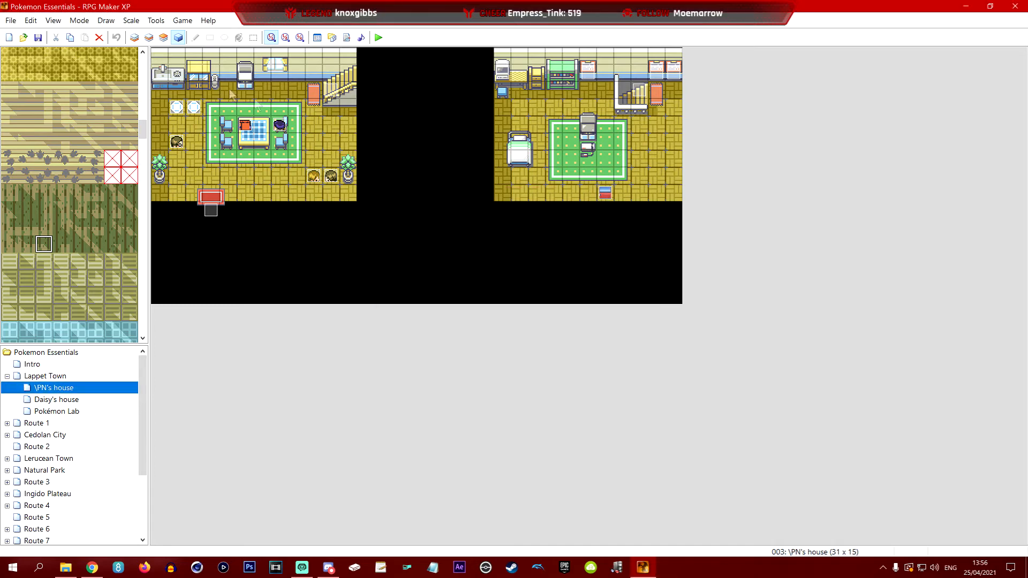
Step: Set the trigger of the upstairs door event in \PN's house to Player Touch
right_click(601, 191)
left_click(643, 200)
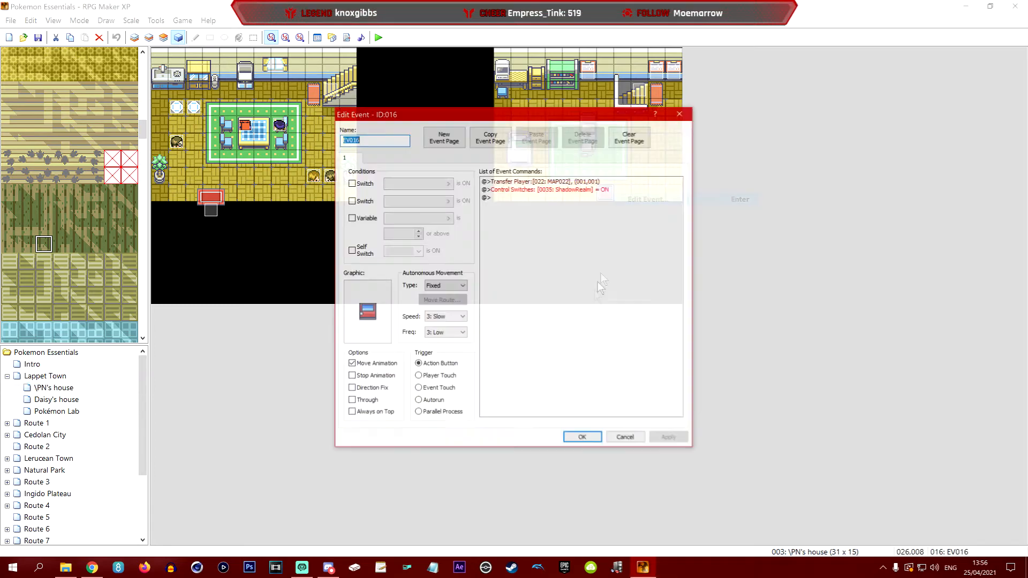
left_click(418, 401)
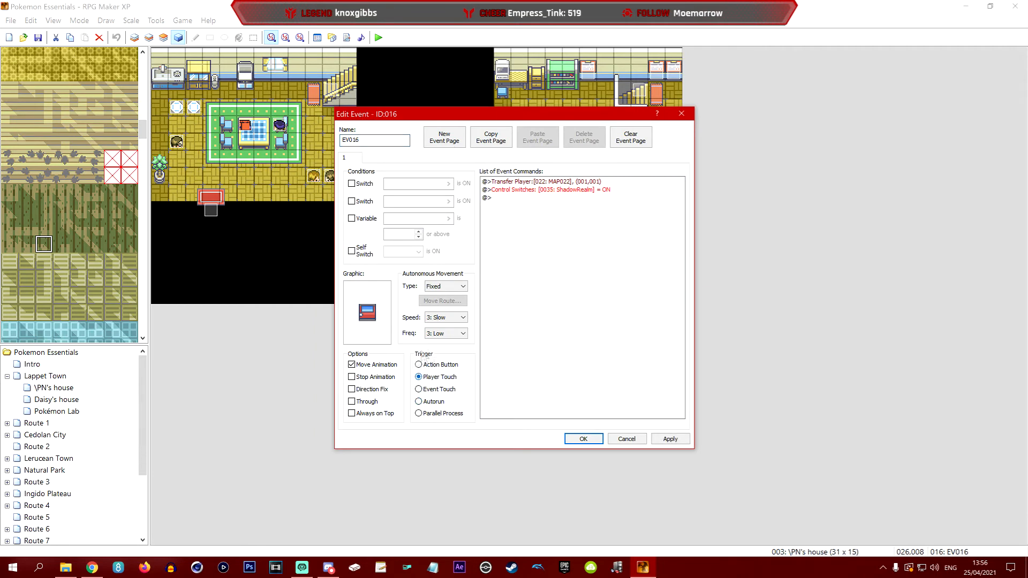
left_click(583, 439)
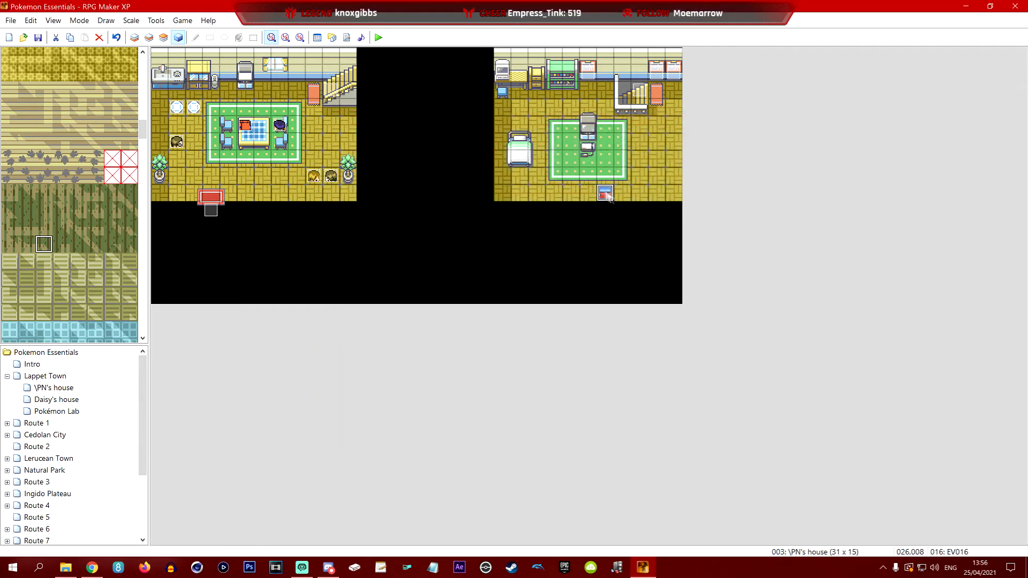
Step: Copy the door event from \PN's house and paste it onto MAP022 at tile 004,001
right_click(607, 203)
left_click(643, 233)
scroll(65, 517, "down", 3)
left_click(47, 530)
left_click(229, 76)
right_click(229, 76)
left_click(256, 124)
Step: Change the pasted event's Transfer Player destination to \PN's house at 027,008, beside the original door
right_click(229, 75)
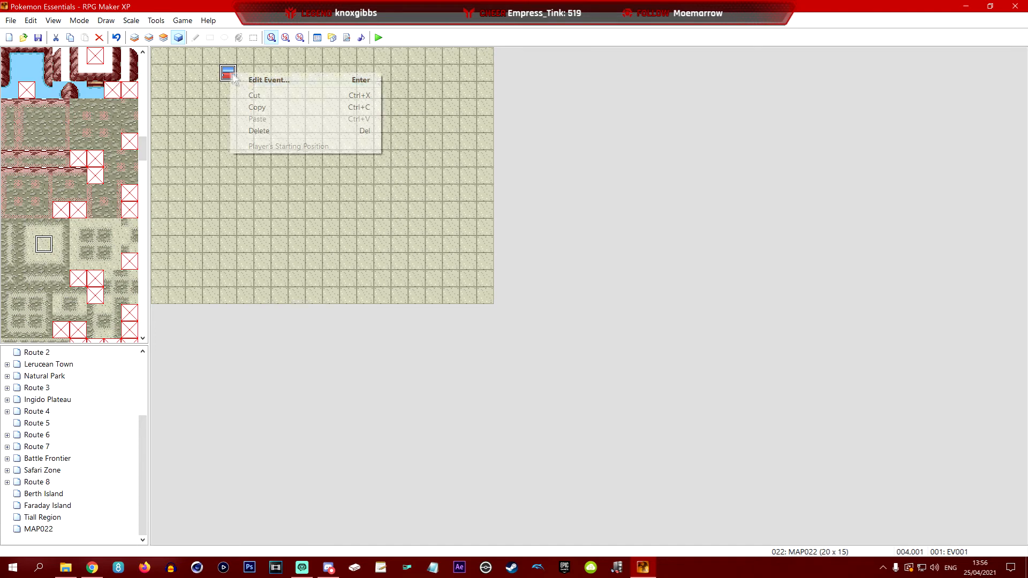
left_click(261, 81)
left_click(523, 181)
right_click(590, 182)
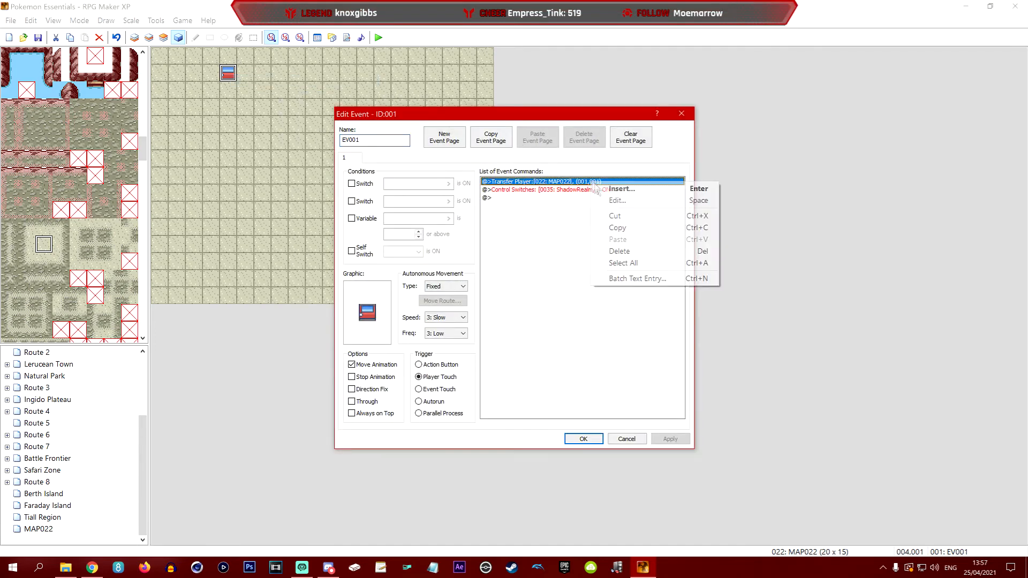
left_click(617, 200)
left_click(631, 258)
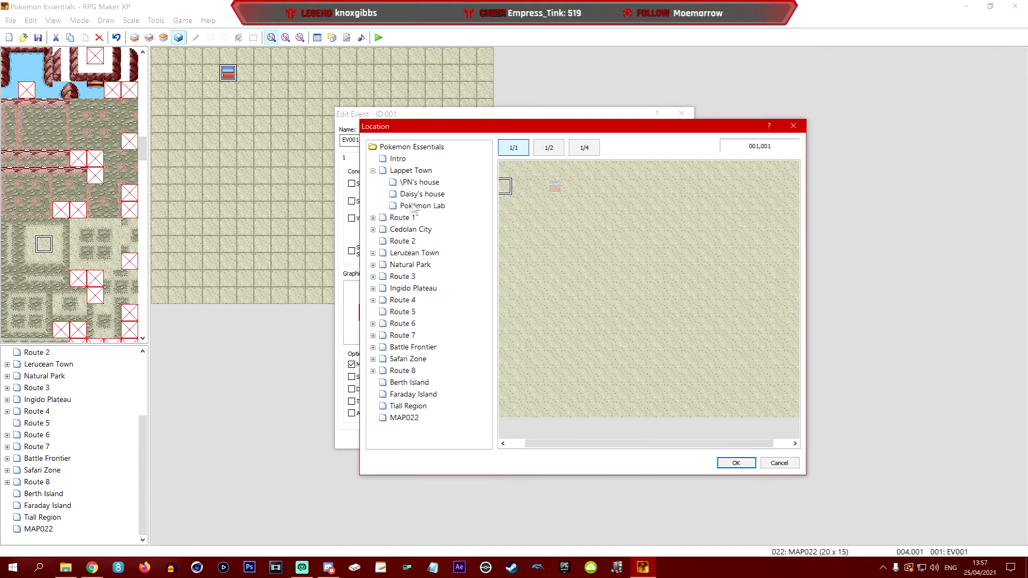
left_click(419, 184)
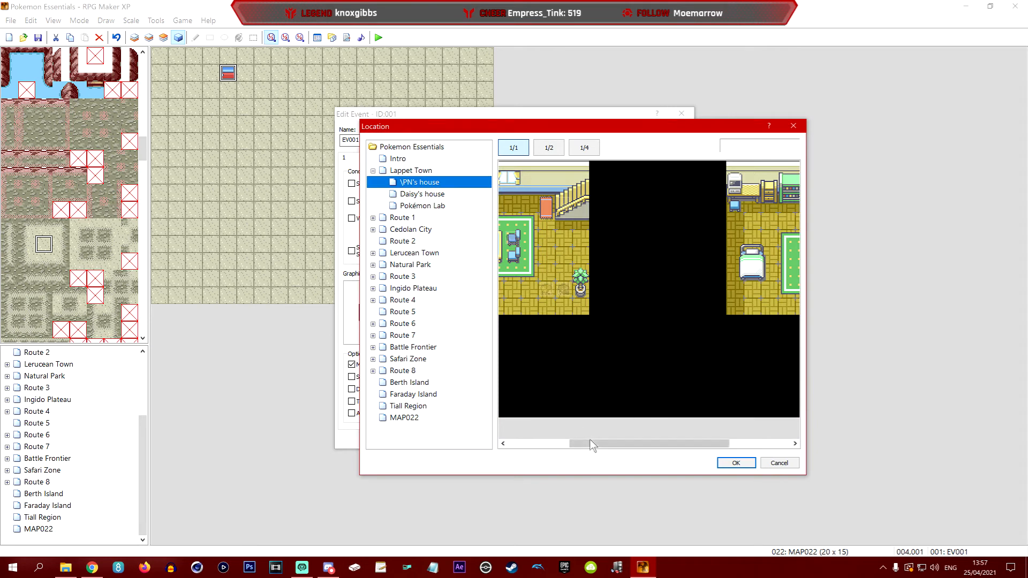
left_click_drag(659, 444, 679, 444)
left_click(738, 307)
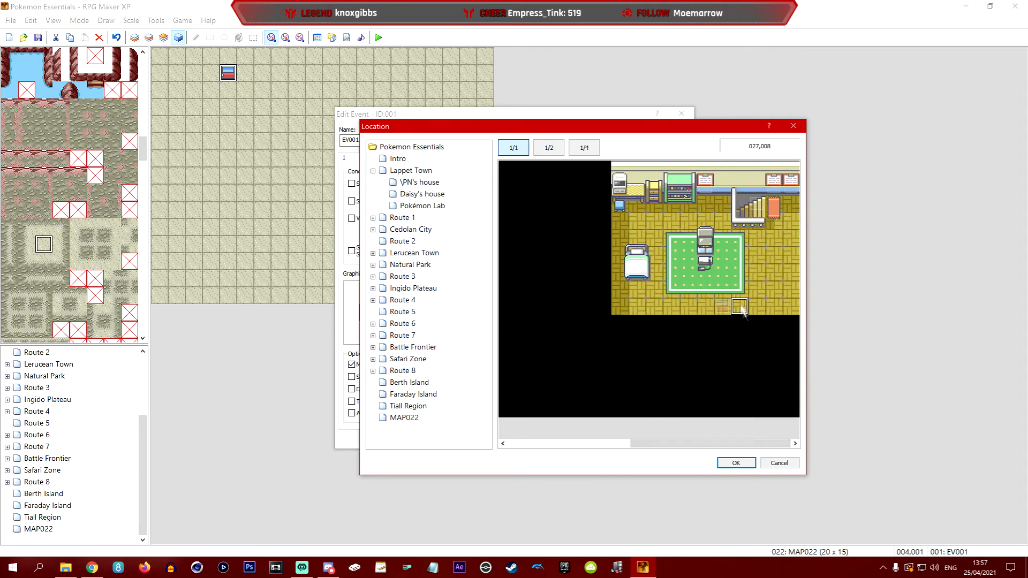
left_click(736, 463)
left_click(569, 363)
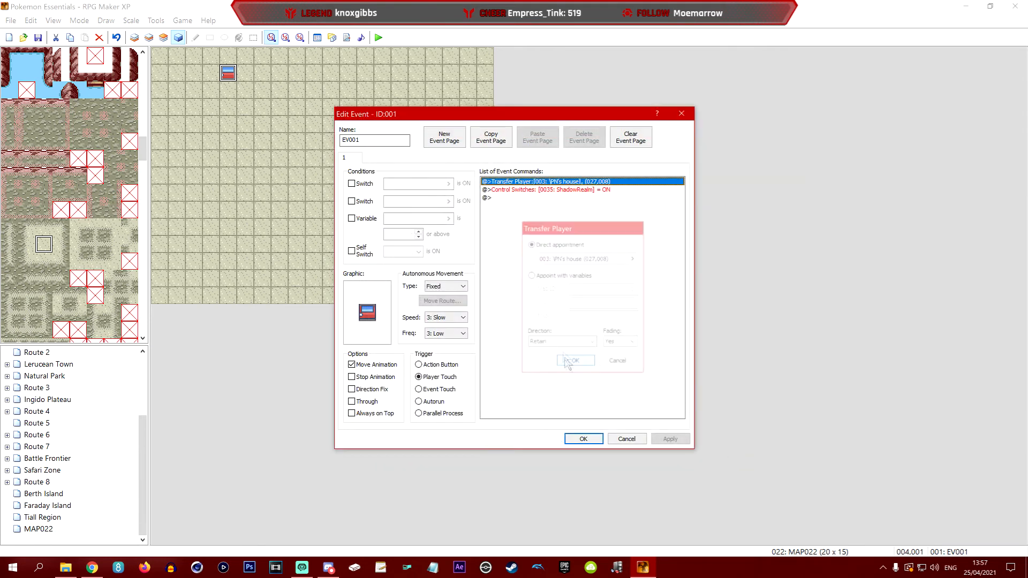
Step: Set the MAP022 door event's Control Switches command to turn 0035: ShadowRealm OFF, and save the event
right_click(511, 190)
left_click(535, 210)
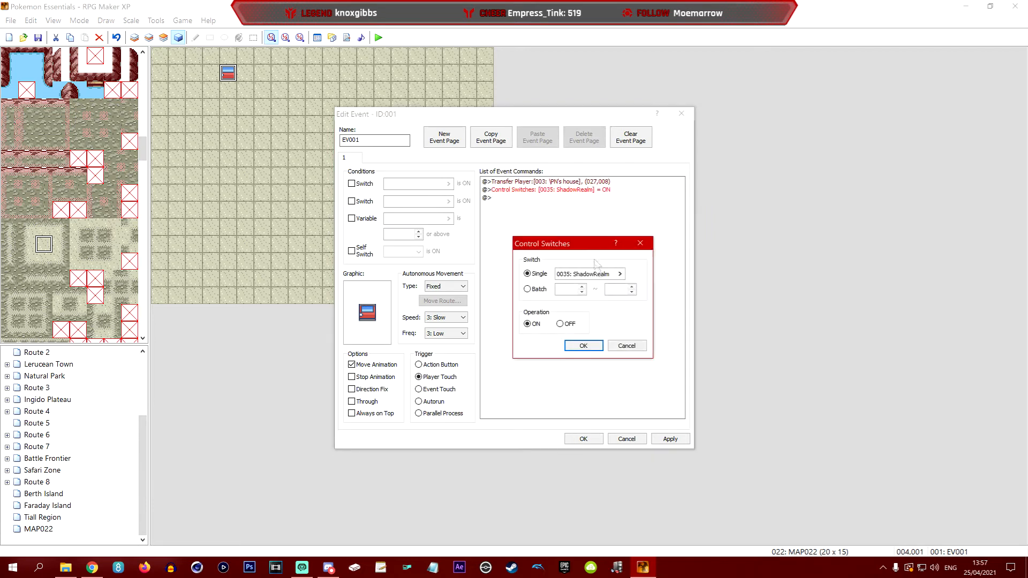
left_click(566, 325)
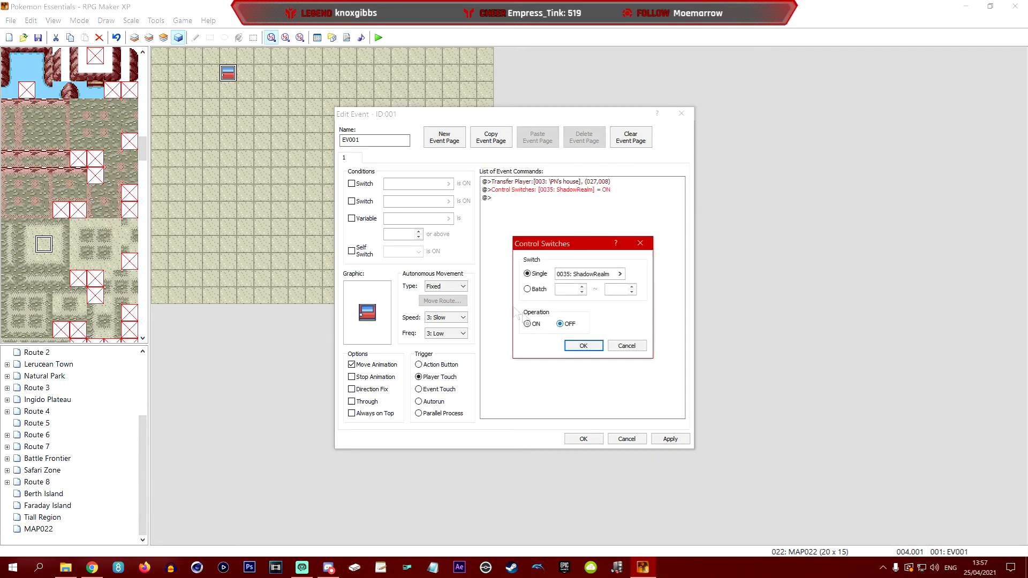
left_click(583, 346)
left_click(666, 439)
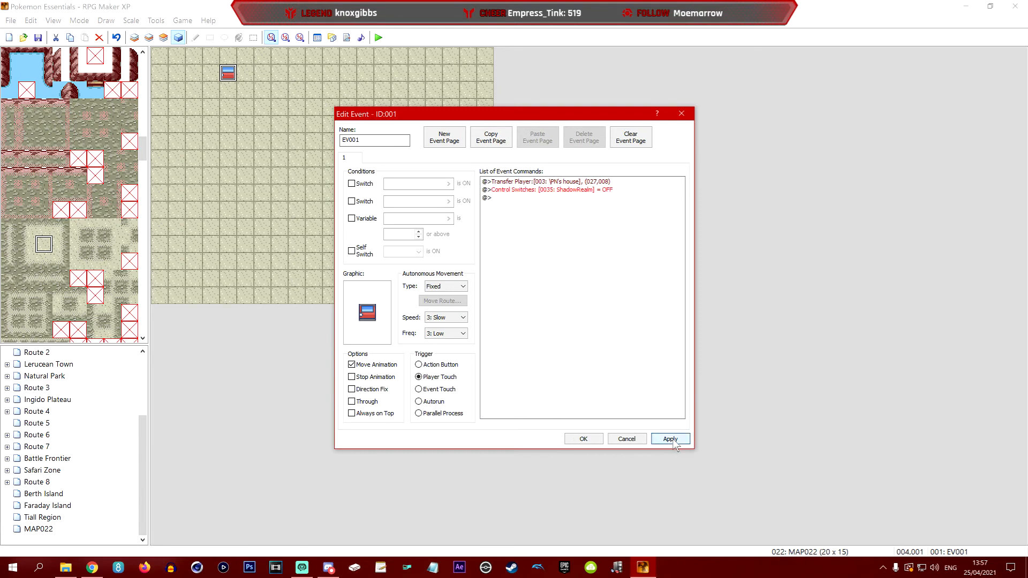
left_click(583, 439)
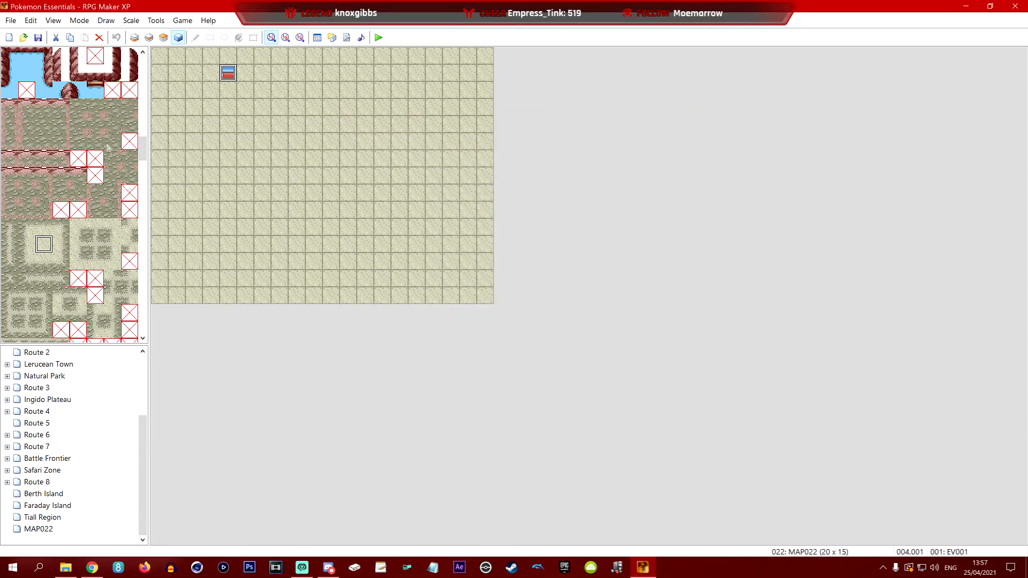
Step: Review the door event's commands in \PN's house and the switch condition in the Pokemon_ShadowPokemon script, leaving both unchanged
scroll(99, 402, "up", 3)
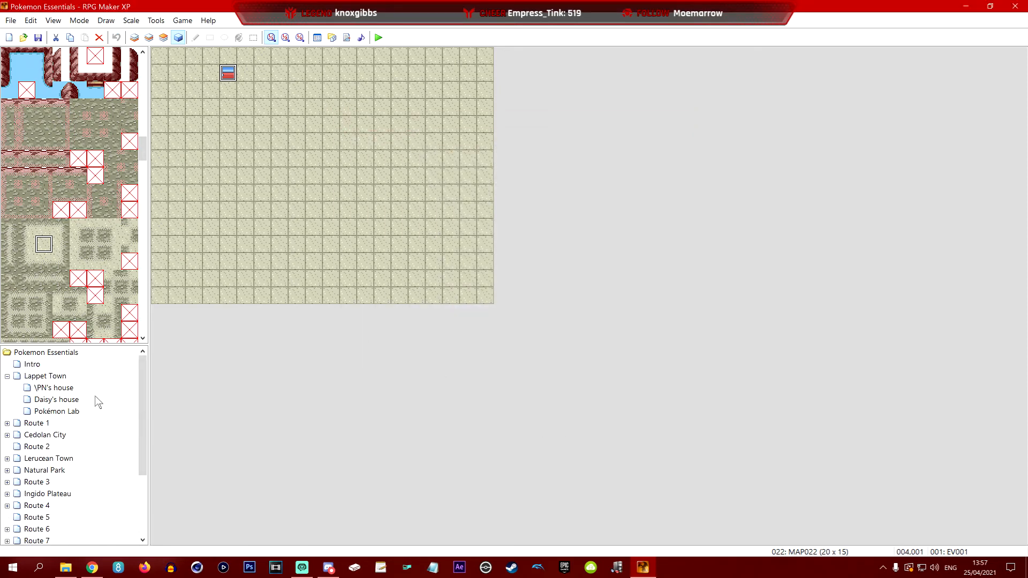
left_click(57, 387)
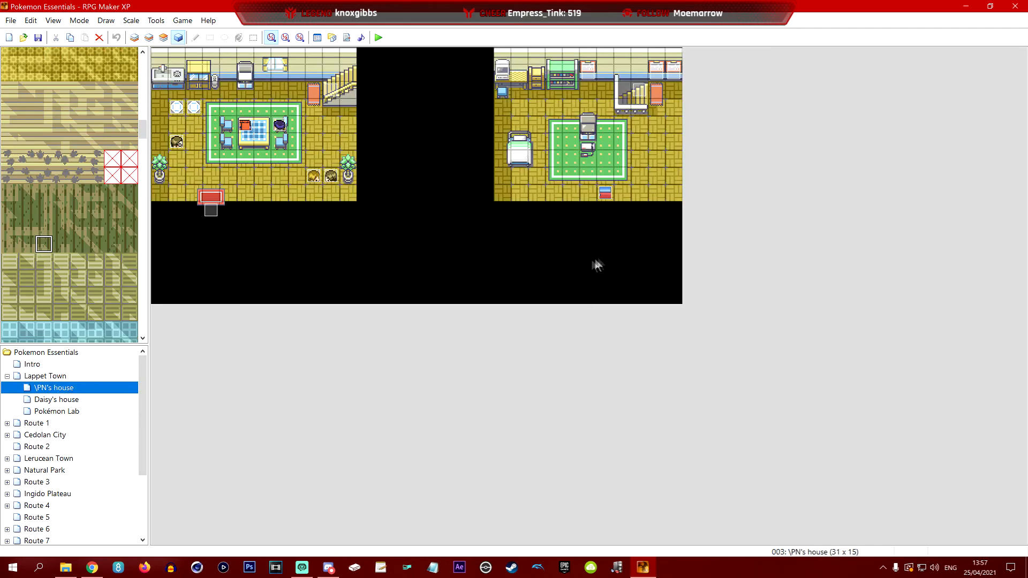
right_click(606, 194)
left_click(623, 197)
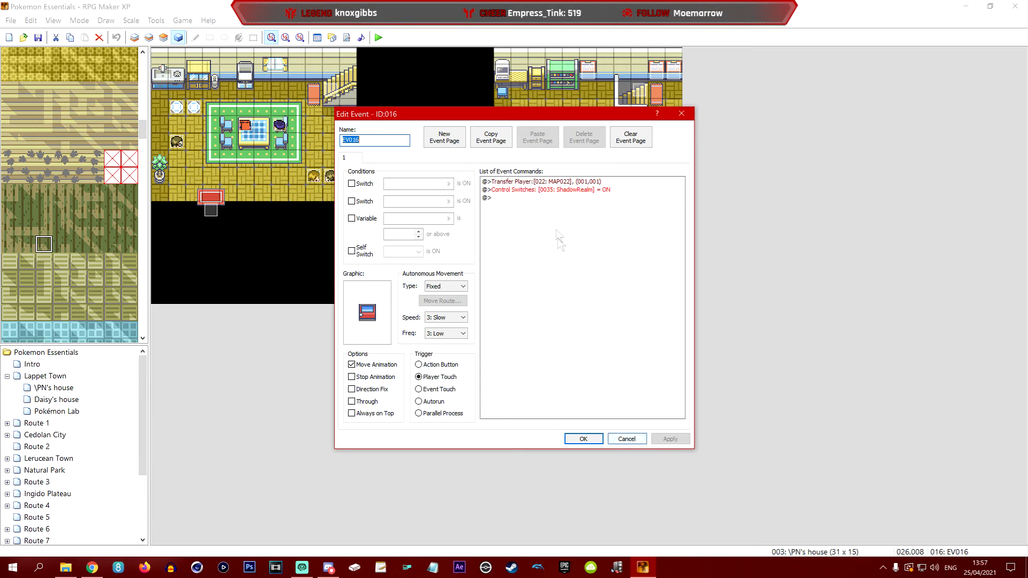
left_click(628, 439)
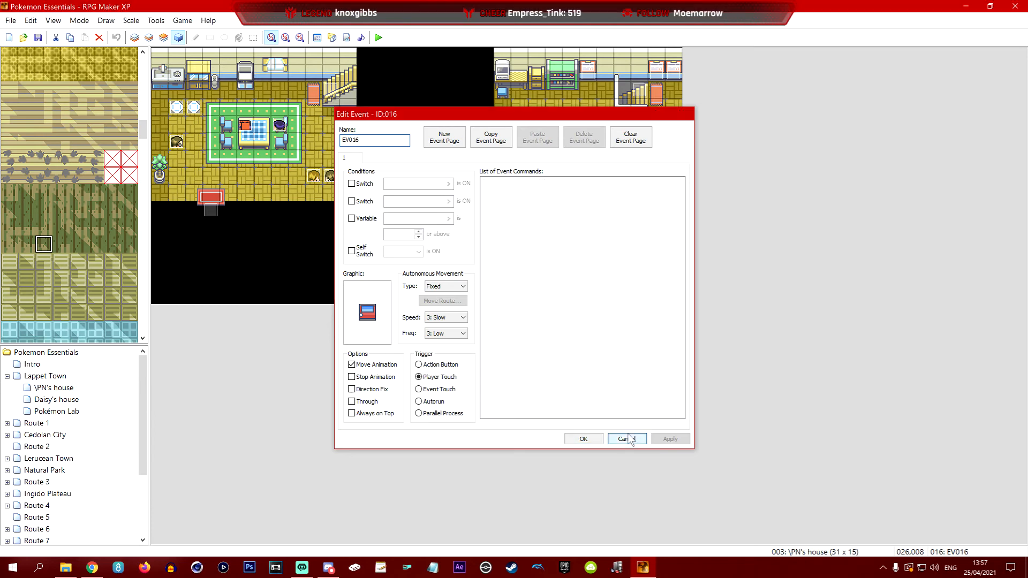
left_click(346, 37)
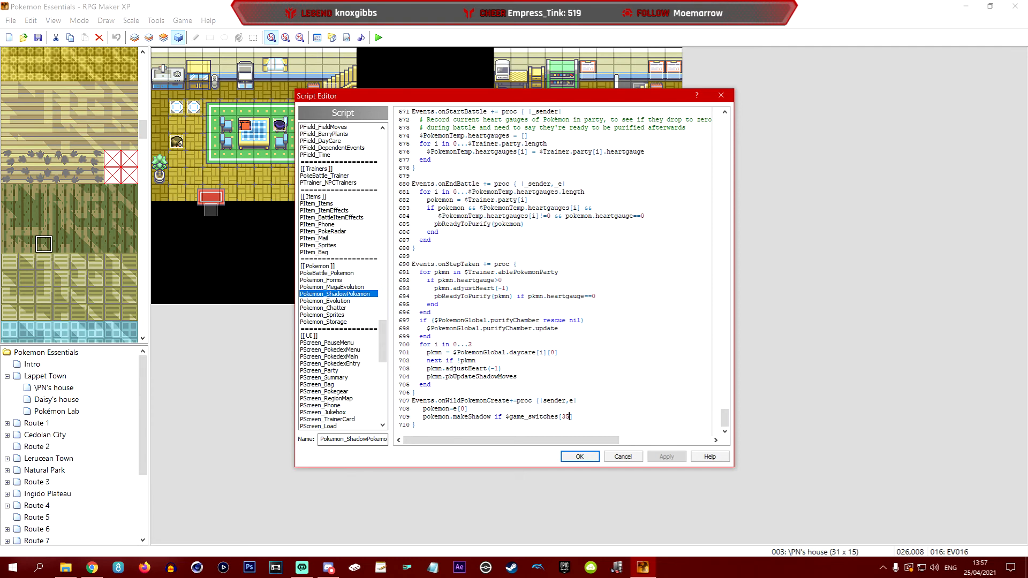
left_click(622, 456)
Step: Review the transfer and ShadowRealm switch commands of the door event on MAP022
scroll(59, 471, "down", 3)
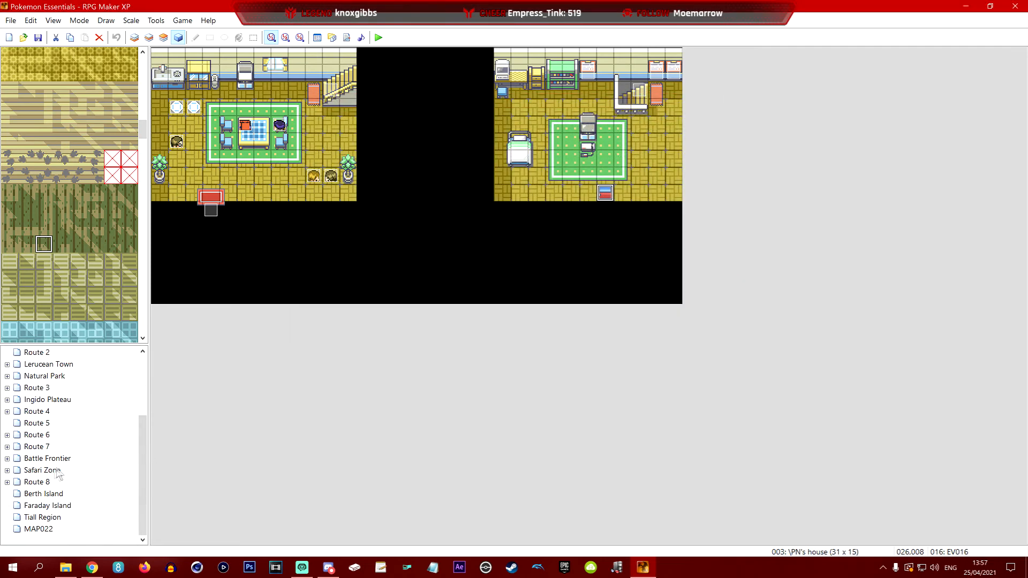
left_click(39, 530)
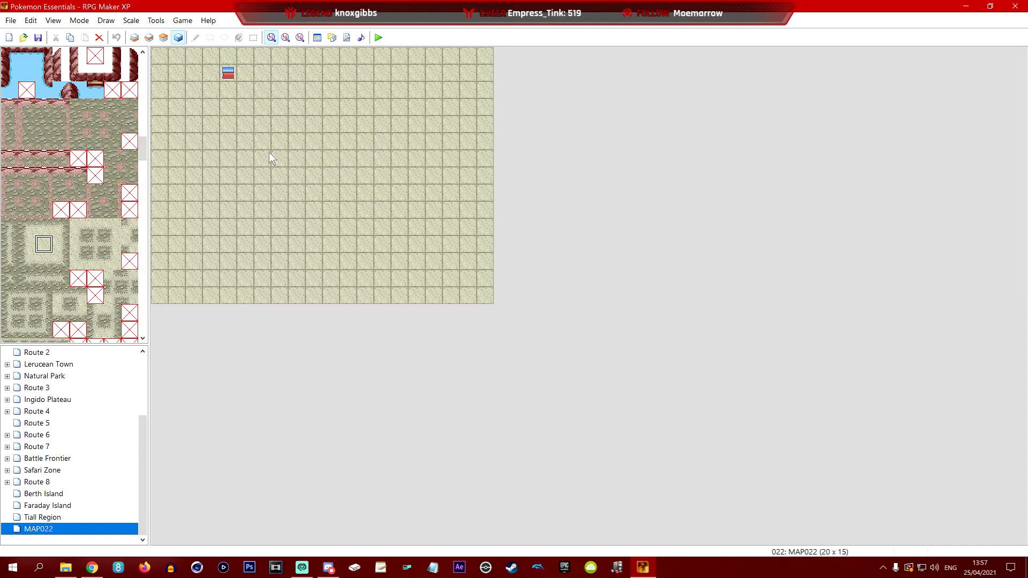
left_click(229, 73)
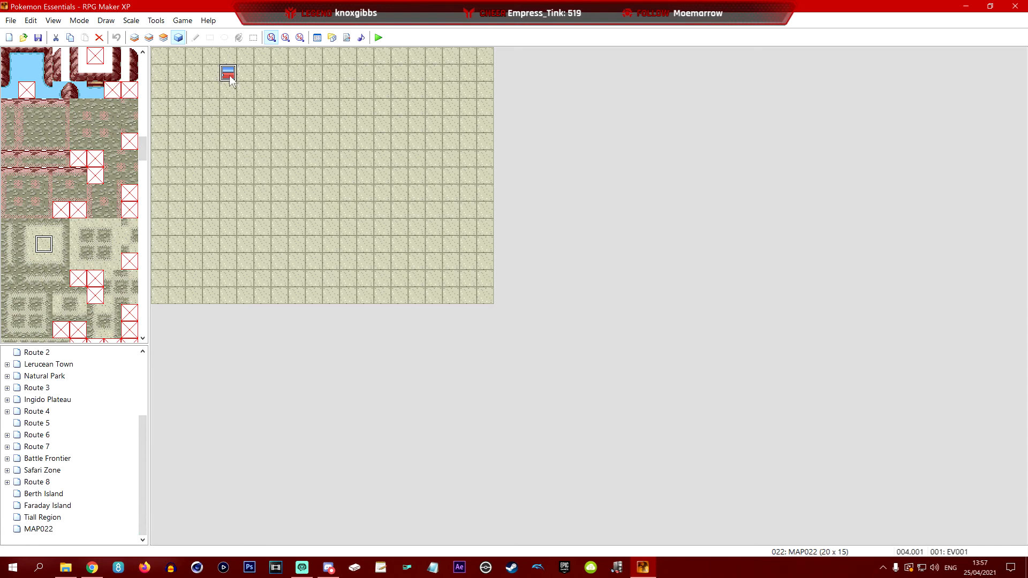
double_click(229, 74)
left_click(523, 190)
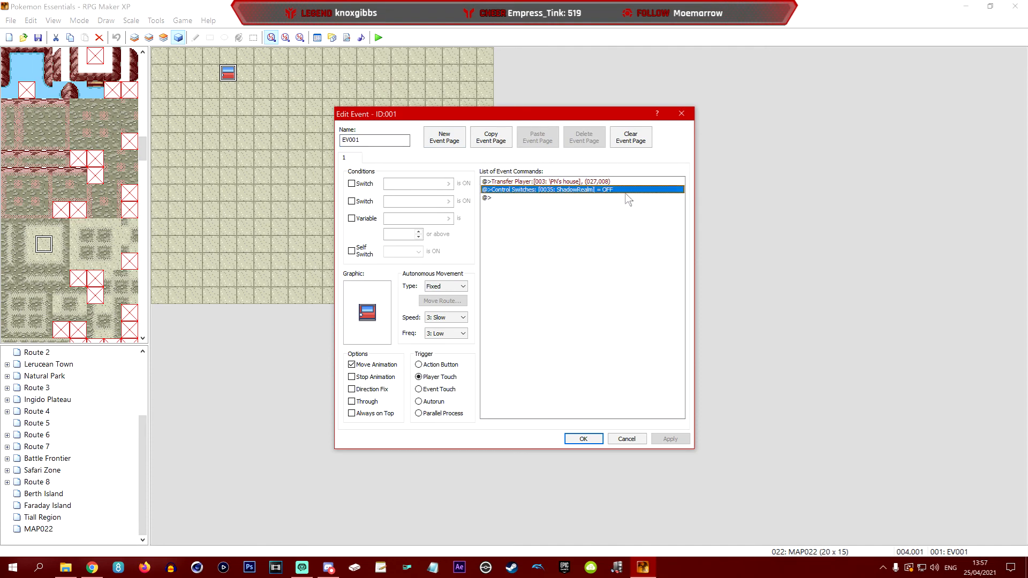
left_click(599, 440)
left_click(246, 75)
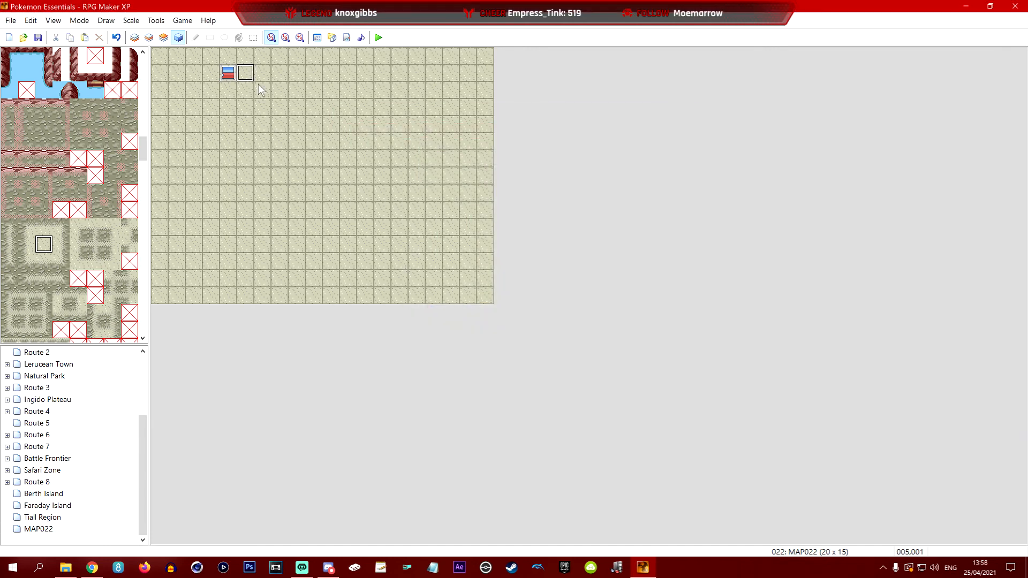